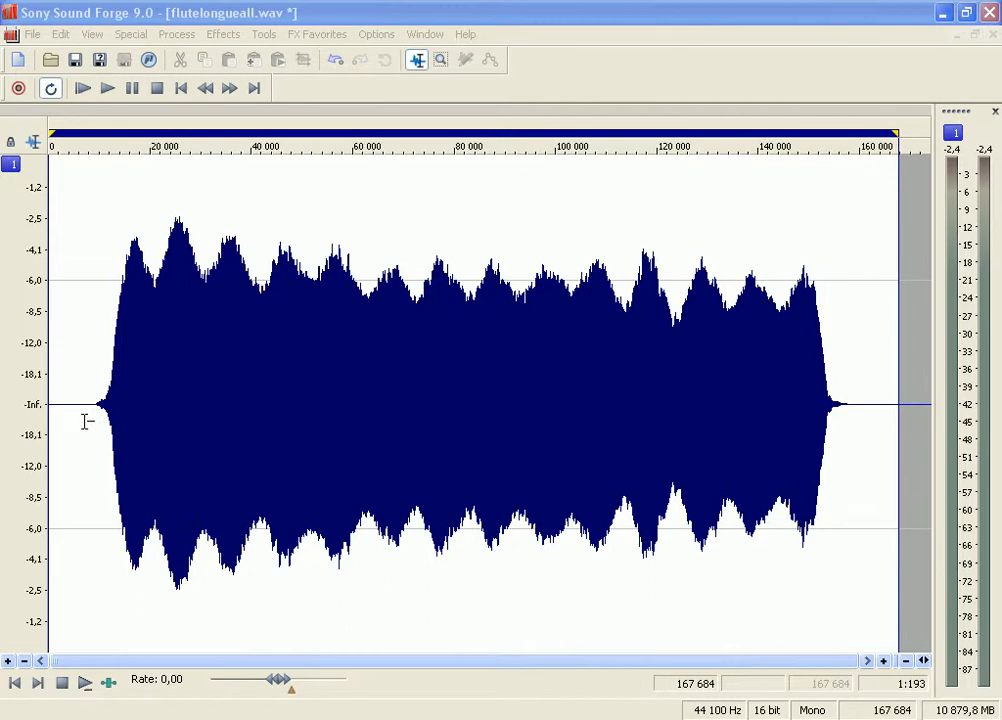
Play the flute sample from the silence before the note's attack, and stop playback after listening.
{"action": "left_click", "coordinate": [87, 421]}
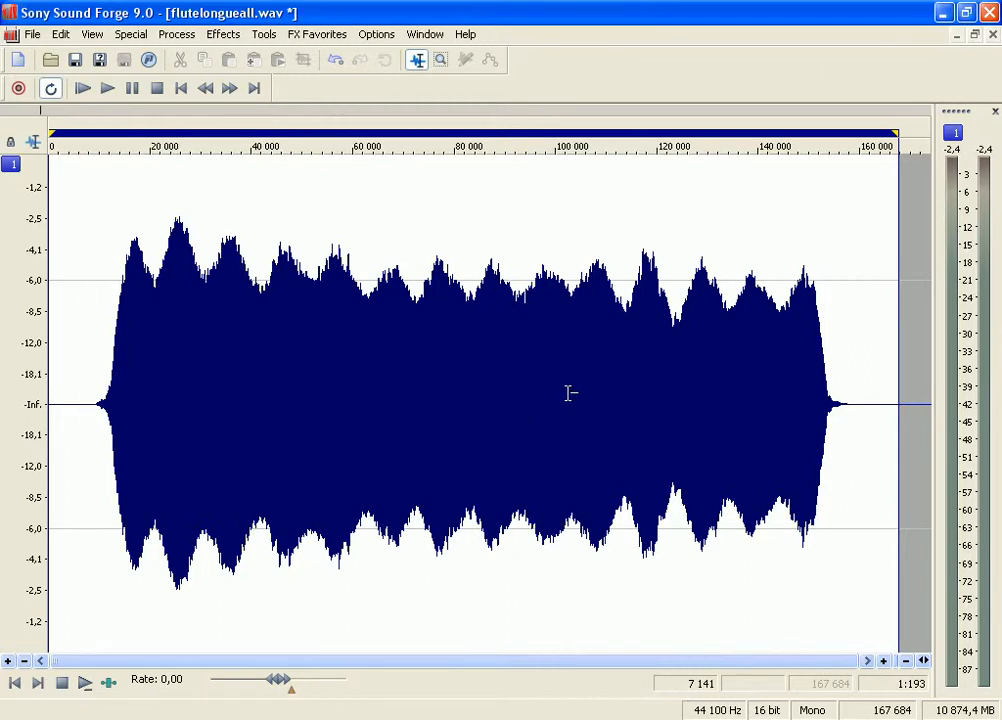
{"action": "key", "text": "space"}
{"action": "left_click", "coordinate": [108, 90]}
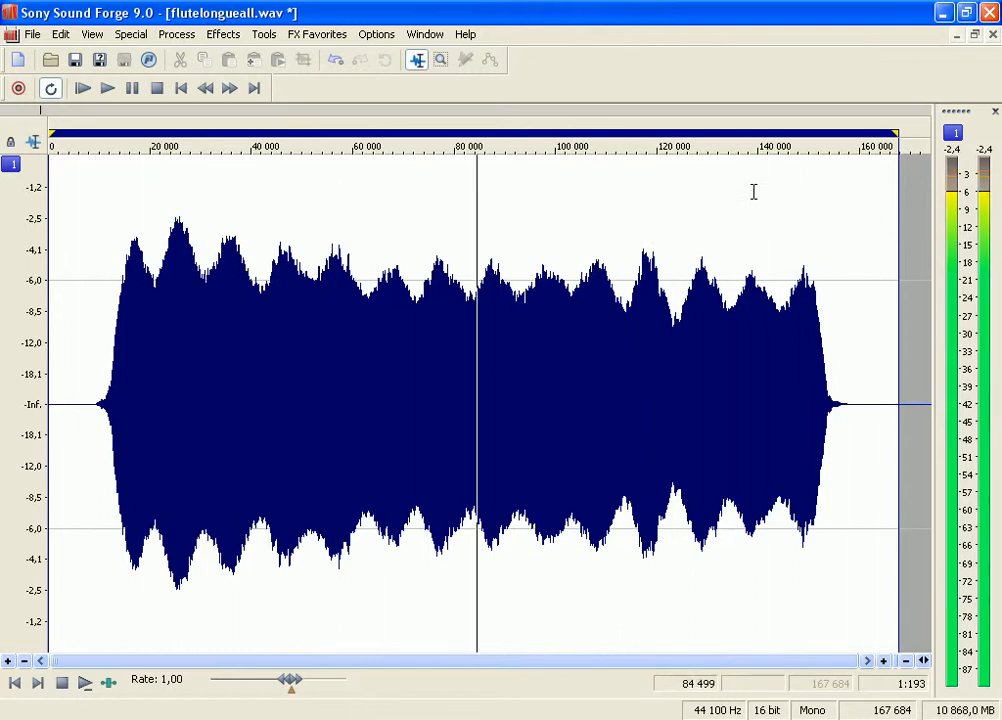
{"action": "key", "text": "space"}
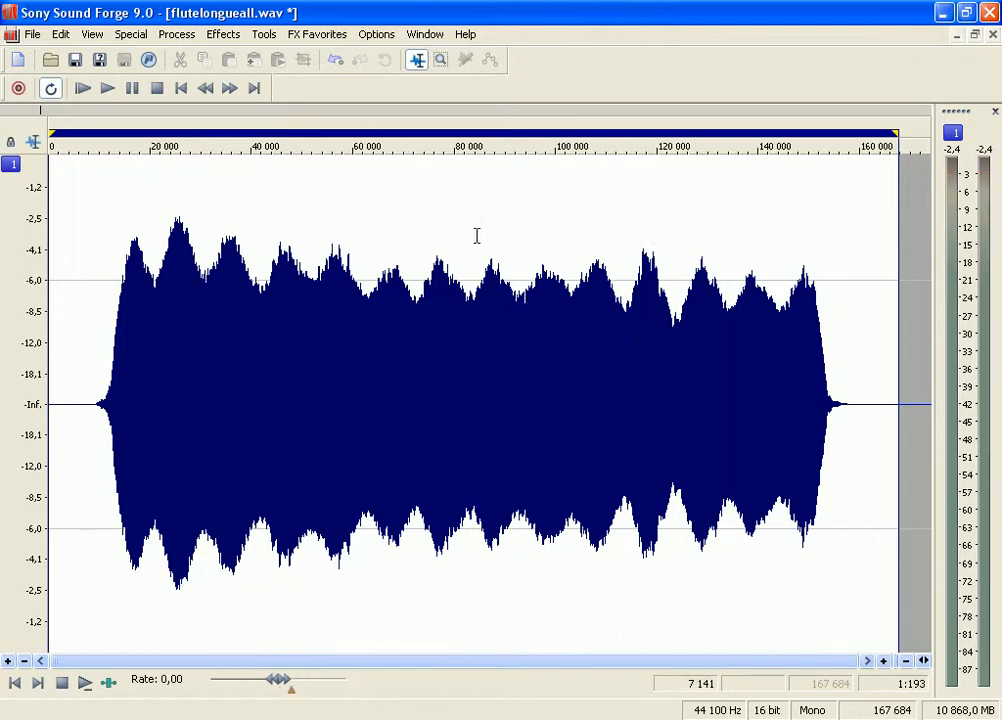
Delete the tail of the flute sample from about sample 114,912 to the end.
{"action": "left_click_drag", "start_coordinate": [419, 305], "coordinate": [625, 306]}
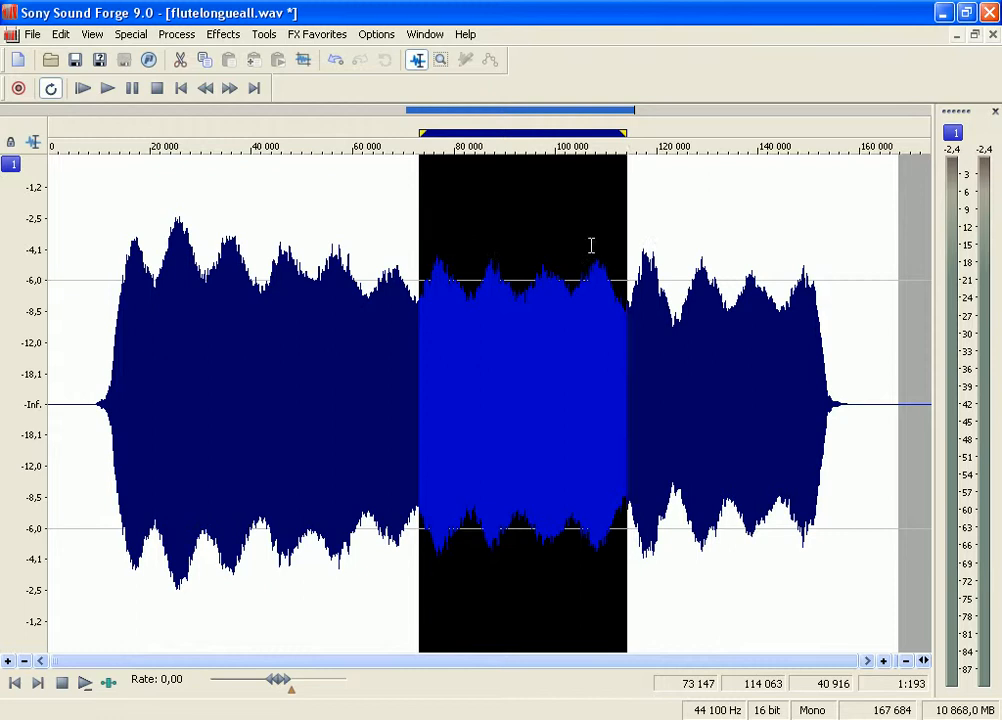
{"action": "left_click", "coordinate": [642, 318]}
{"action": "left_click_drag", "start_coordinate": [633, 318], "coordinate": [908, 338]}
{"action": "key", "text": "Delete"}
{"action": "key", "text": "Delete"}
{"action": "key", "text": "Delete"}
Trim the last 756 samples so that the flute sample ends at sample 114,156.
{"action": "scroll", "coordinate": [927, 338], "scroll_direction": "up", "scroll_amount": 3}
{"action": "scroll", "coordinate": [905, 320], "scroll_direction": "up", "scroll_amount": 3}
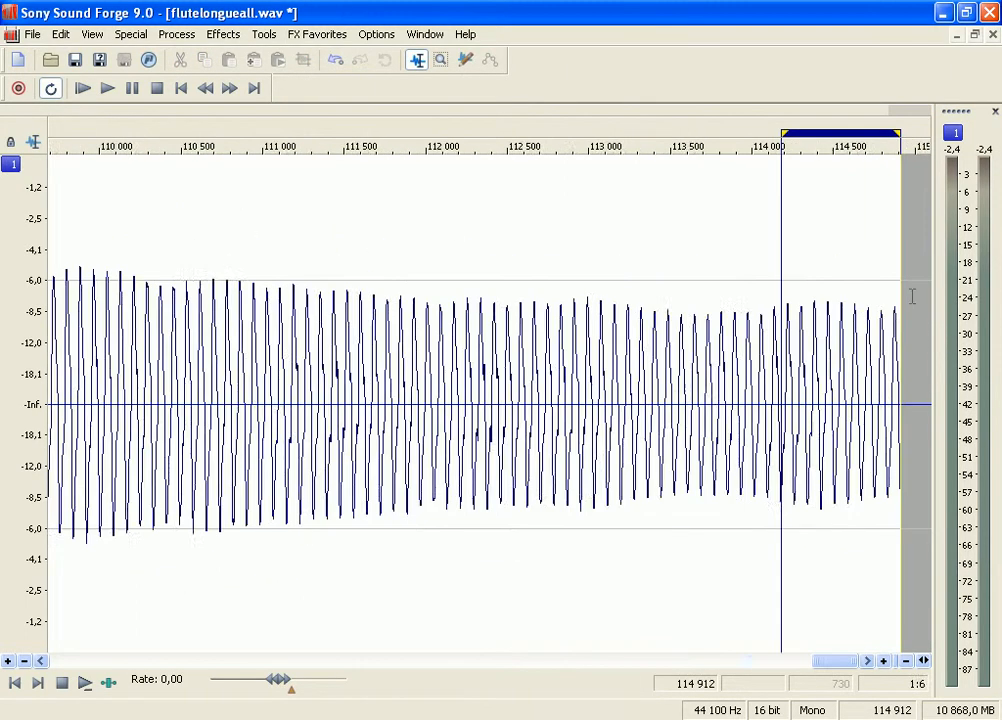
{"action": "scroll", "coordinate": [897, 310], "scroll_direction": "down", "scroll_amount": 1}
{"action": "left_click_drag", "start_coordinate": [899, 312], "coordinate": [841, 315]}
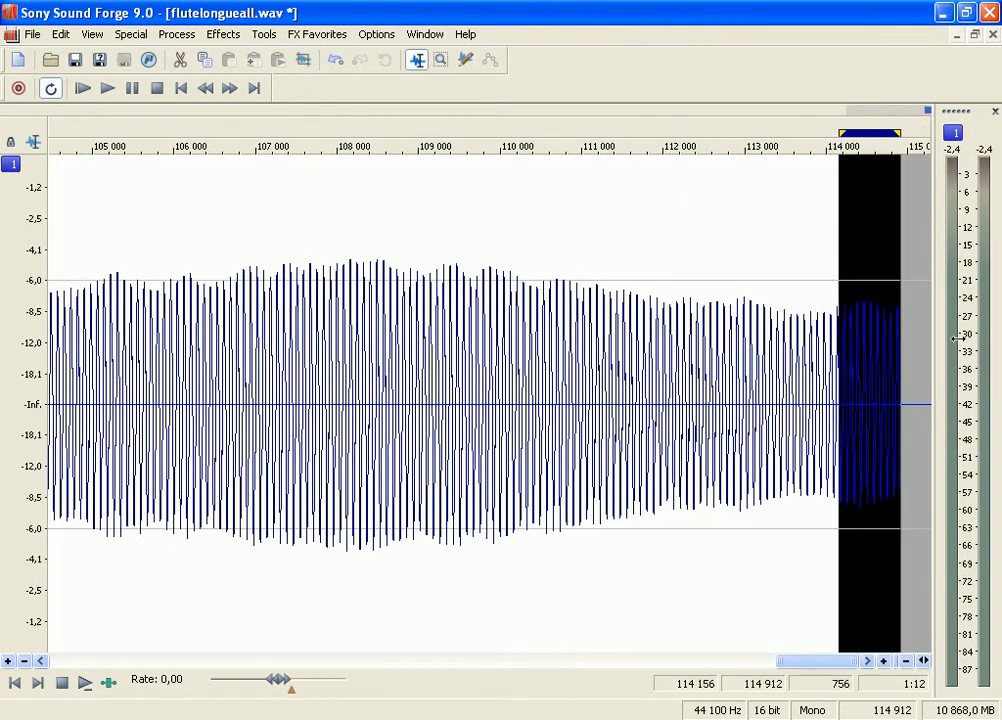
{"action": "key", "text": "Delete"}
Select the sustained part from about sample 73,128 to the end, audition it looped, and adjust its start to 72,996.
{"action": "scroll", "coordinate": [816, 320], "scroll_direction": "down", "scroll_amount": 2}
{"action": "scroll", "coordinate": [816, 320], "scroll_direction": "down", "scroll_amount": 2}
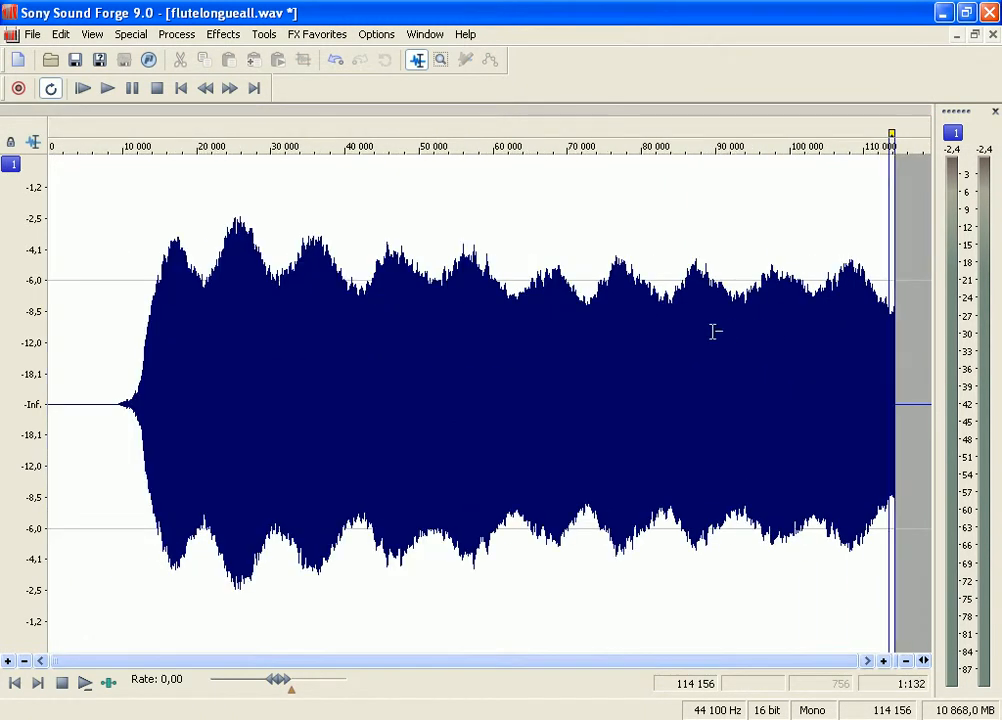
{"action": "left_click", "coordinate": [672, 319]}
{"action": "left_click_drag", "start_coordinate": [590, 313], "coordinate": [897, 313]}
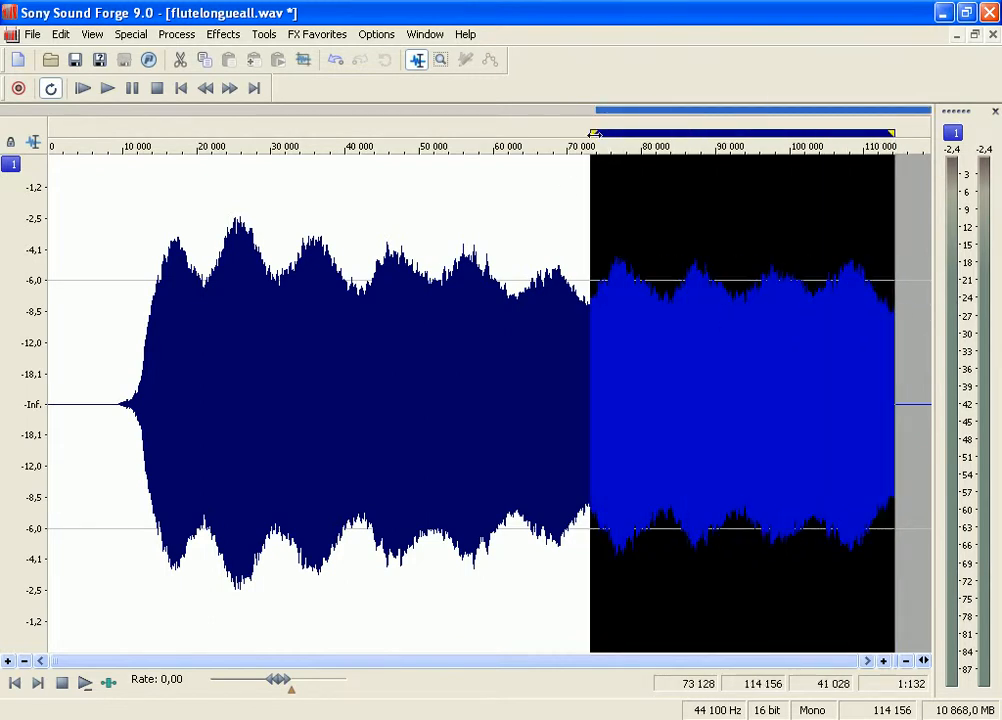
{"action": "left_click_drag", "start_coordinate": [590, 133], "coordinate": [587, 133]}
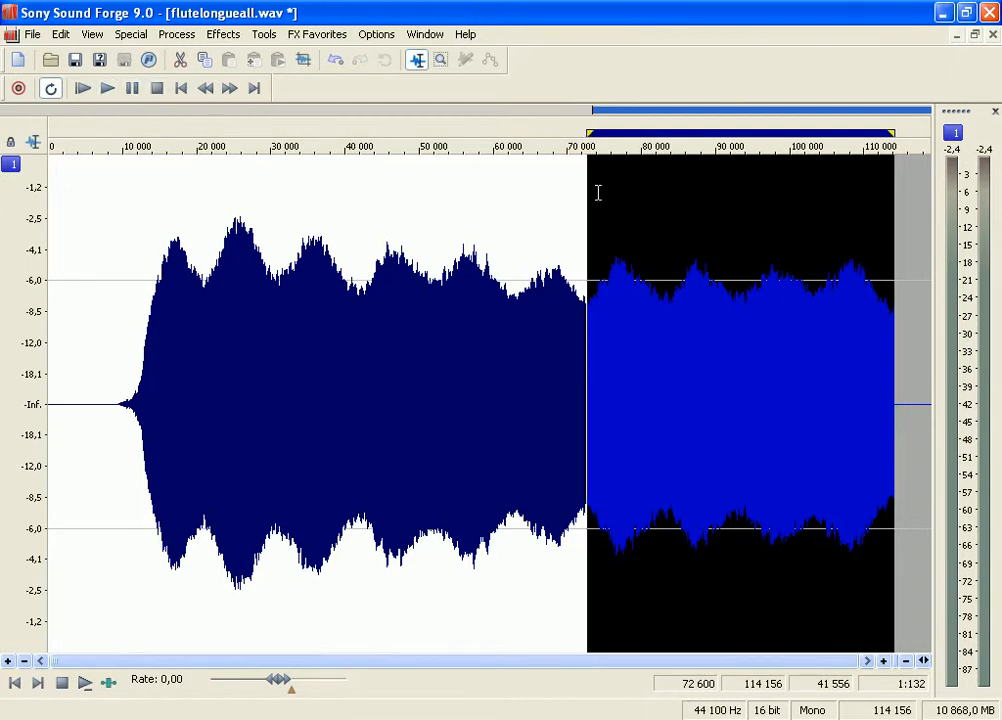
{"action": "left_click", "coordinate": [108, 90]}
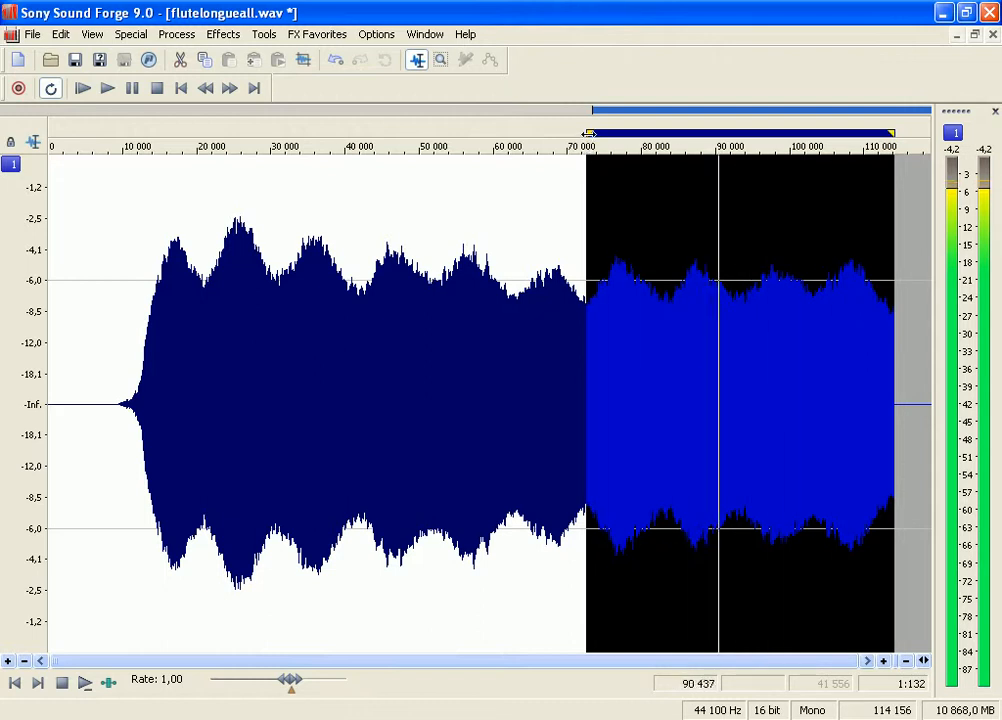
{"action": "left_click_drag", "start_coordinate": [589, 133], "coordinate": [591, 133]}
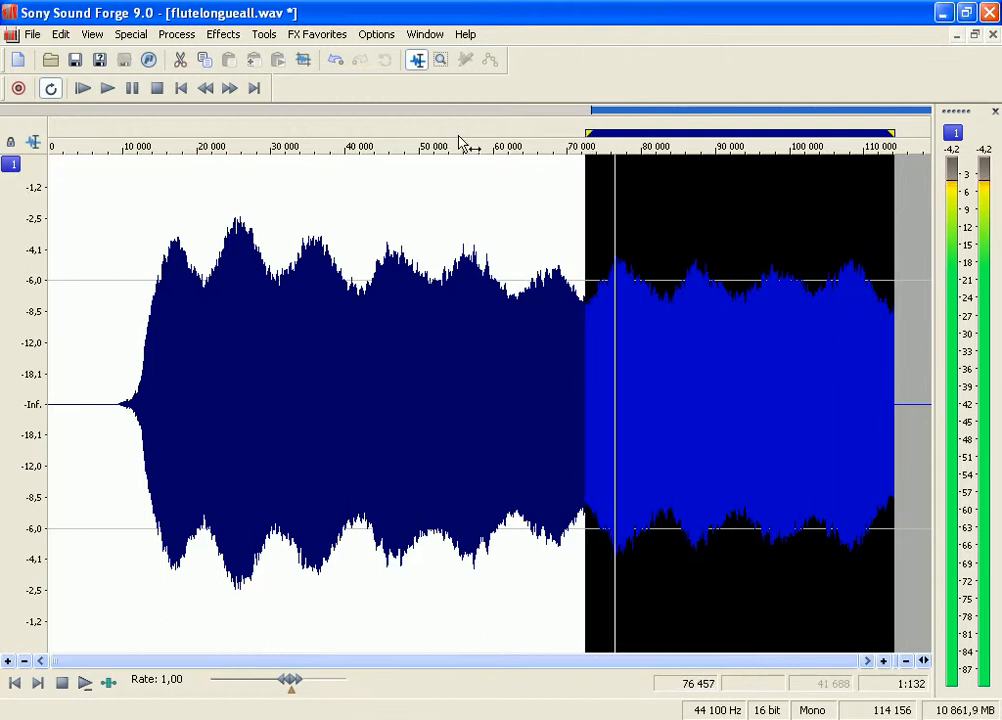
{"action": "key", "text": "space"}
{"action": "left_click_drag", "start_coordinate": [589, 133], "coordinate": [593, 133]}
Place the cursor on the falling zero crossing at sample 114,002, near the end of the waveform.
{"action": "scroll", "coordinate": [642, 286], "scroll_direction": "up", "scroll_amount": 1}
{"action": "scroll", "coordinate": [291, 387], "scroll_direction": "up", "scroll_amount": 1}
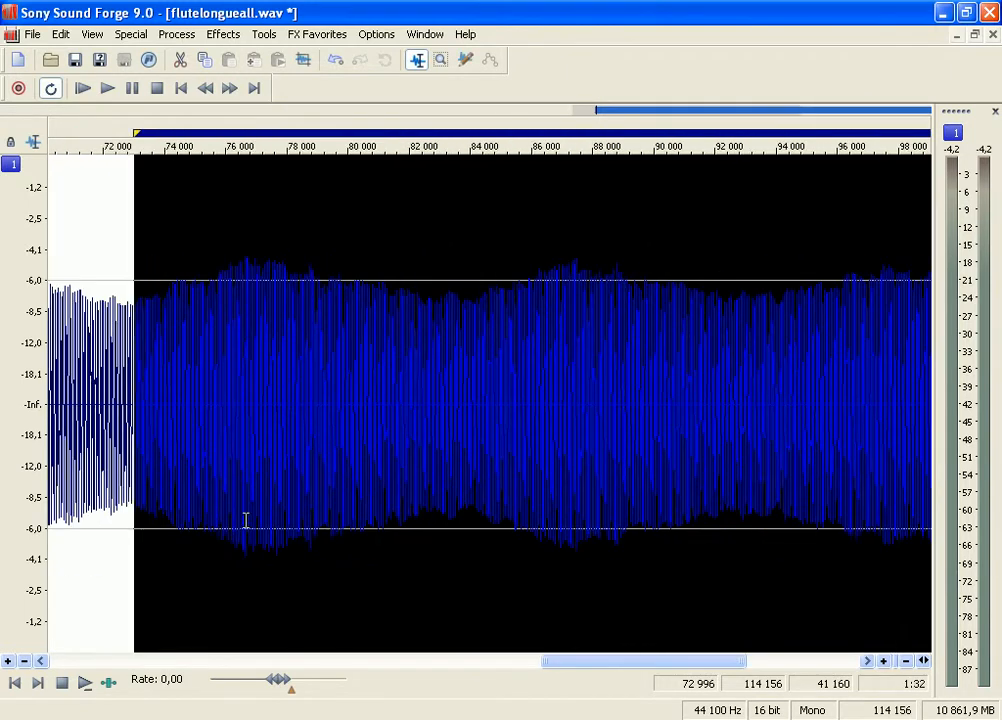
{"action": "left_click_drag", "start_coordinate": [653, 661], "coordinate": [765, 662]}
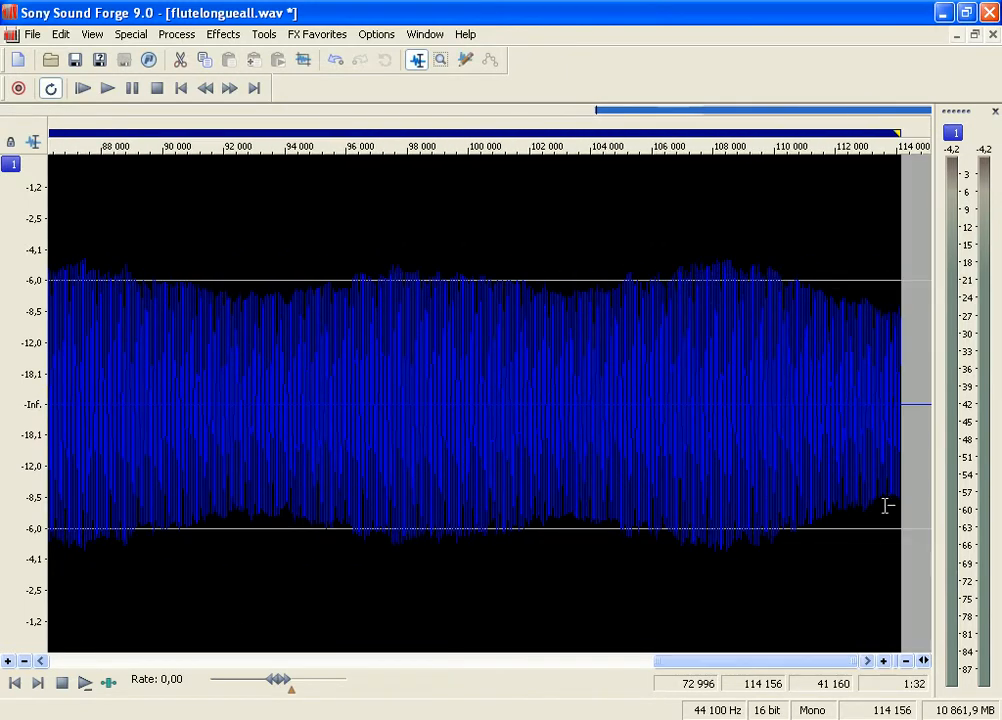
{"action": "scroll", "coordinate": [922, 345], "scroll_direction": "up", "scroll_amount": 8}
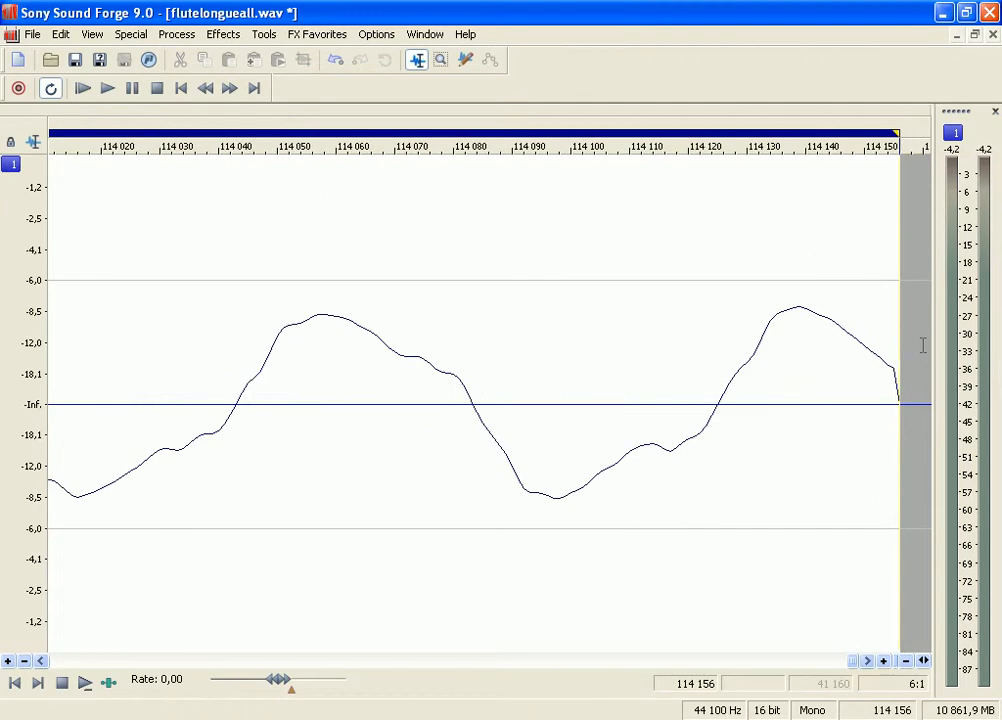
{"action": "left_click", "coordinate": [463, 409]}
{"action": "scroll", "coordinate": [420, 411], "scroll_direction": "up", "scroll_amount": 2}
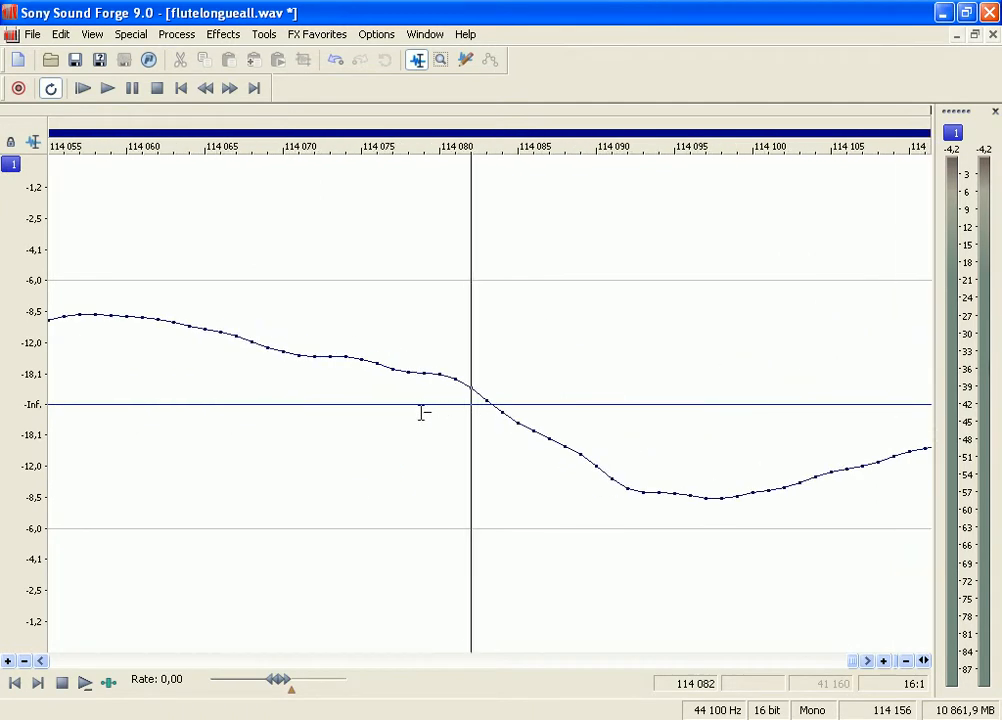
{"action": "scroll", "coordinate": [421, 411], "scroll_direction": "down", "scroll_amount": 2}
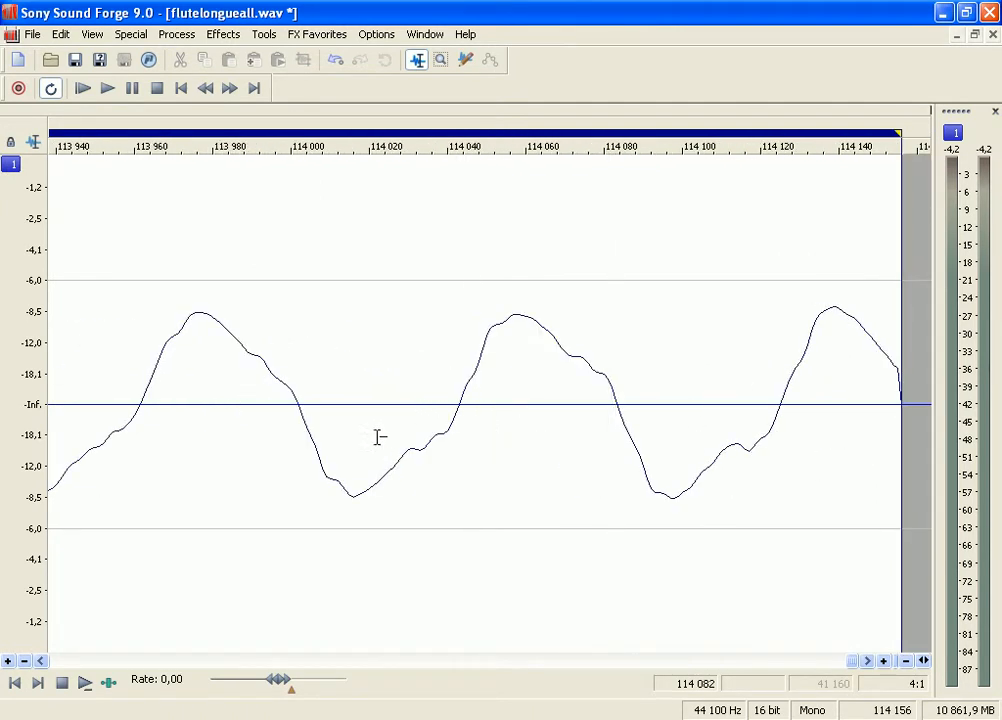
{"action": "left_click", "coordinate": [298, 410]}
{"action": "scroll", "coordinate": [277, 452], "scroll_direction": "up", "scroll_amount": 1}
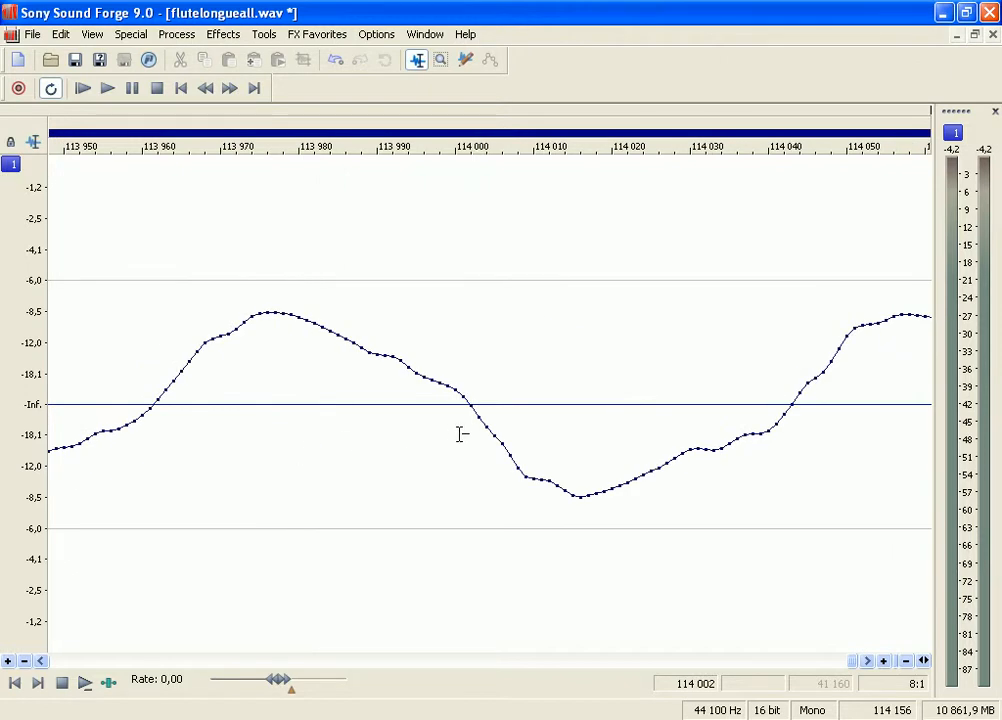
{"action": "scroll", "coordinate": [461, 434], "scroll_direction": "up", "scroll_amount": 1}
Delete the final 154 samples from the zero crossing at sample 114,002 to the end.
{"action": "left_click_drag", "start_coordinate": [471, 414], "coordinate": [578, 429]}
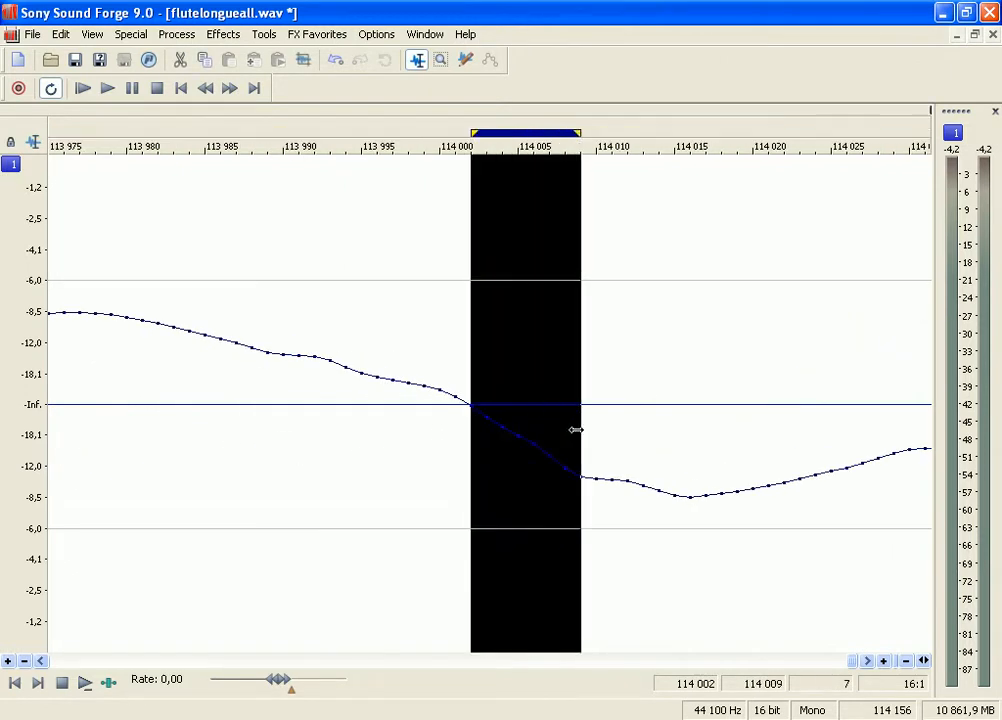
{"action": "left_click_drag", "start_coordinate": [472, 414], "coordinate": [814, 420]}
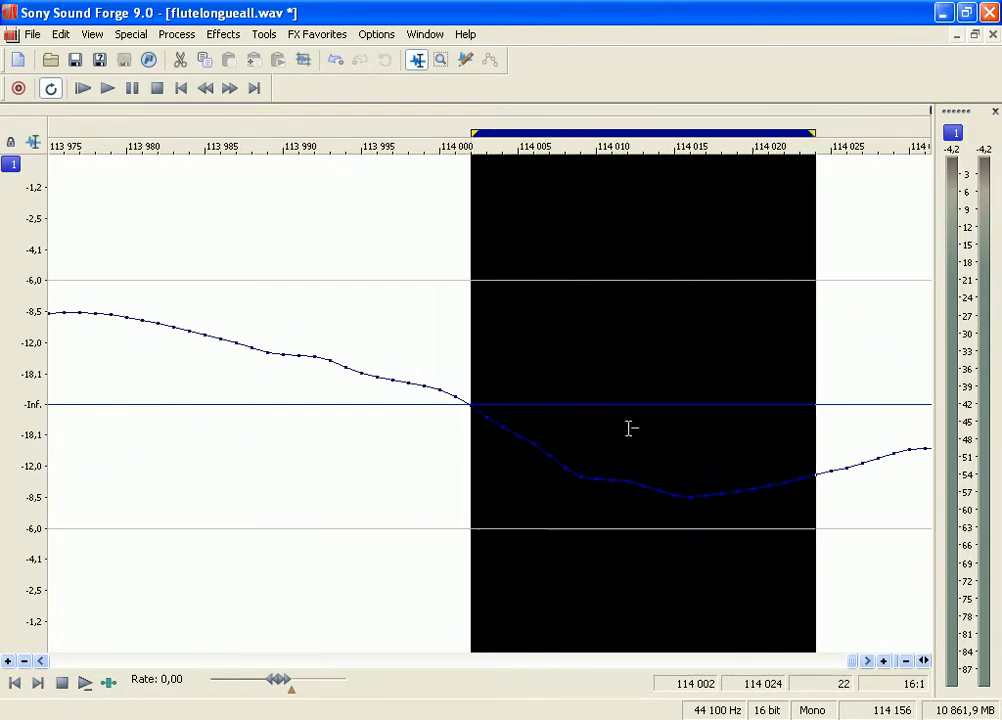
{"action": "scroll", "coordinate": [310, 357], "scroll_direction": "down", "scroll_amount": 1}
{"action": "scroll", "coordinate": [310, 357], "scroll_direction": "down", "scroll_amount": 2}
{"action": "left_click_drag", "start_coordinate": [642, 130], "coordinate": [948, 140]}
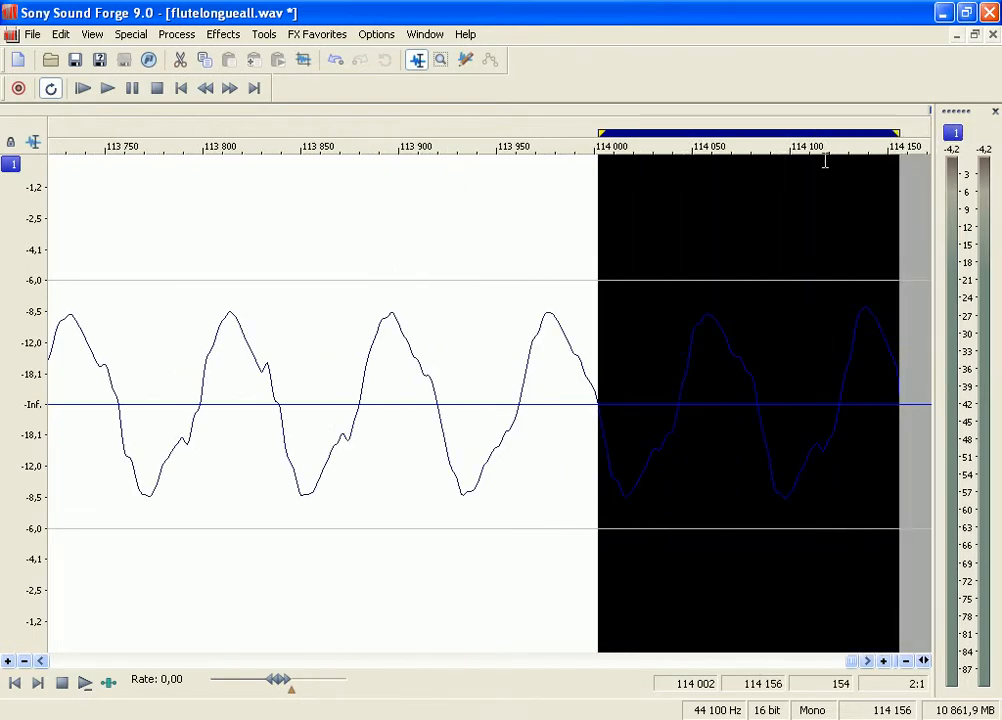
{"action": "key", "text": "Delete"}
{"action": "scroll", "coordinate": [906, 353], "scroll_direction": "up", "scroll_amount": 1}
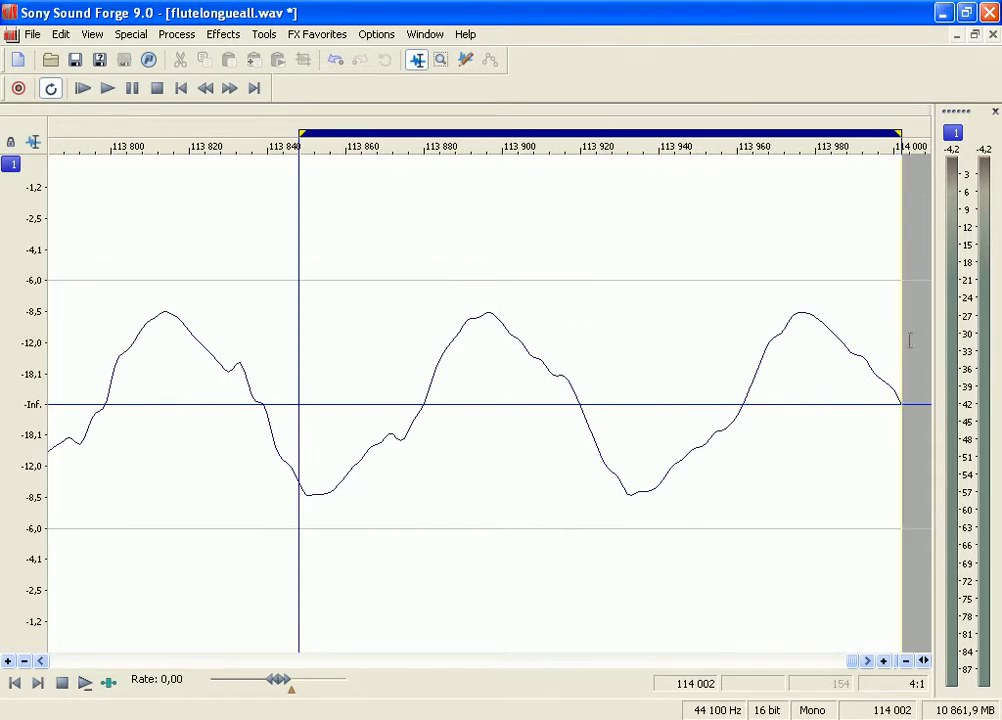
{"action": "scroll", "coordinate": [900, 348], "scroll_direction": "up", "scroll_amount": 2}
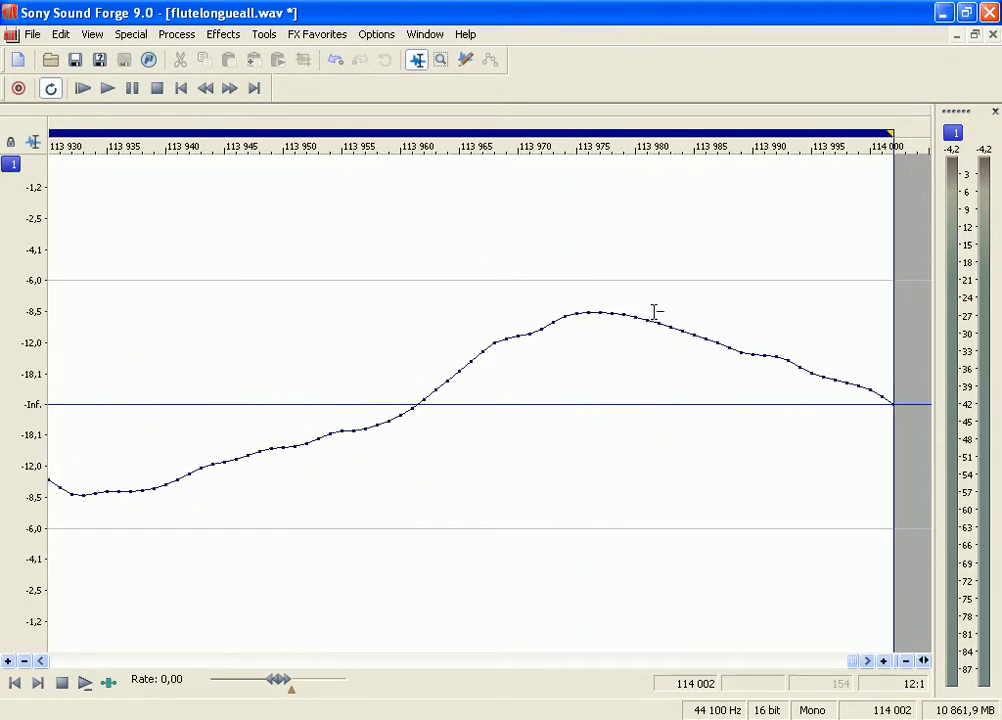
Select the last four vibrato cycles as the loop, adjust its start to sample 73,248, and play it briefly.
{"action": "scroll", "coordinate": [848, 351], "scroll_direction": "down", "scroll_amount": 5}
{"action": "scroll", "coordinate": [848, 351], "scroll_direction": "down", "scroll_amount": 4}
{"action": "scroll", "coordinate": [848, 351], "scroll_direction": "up", "scroll_amount": 1}
{"action": "scroll", "coordinate": [622, 212], "scroll_direction": "down", "scroll_amount": 3}
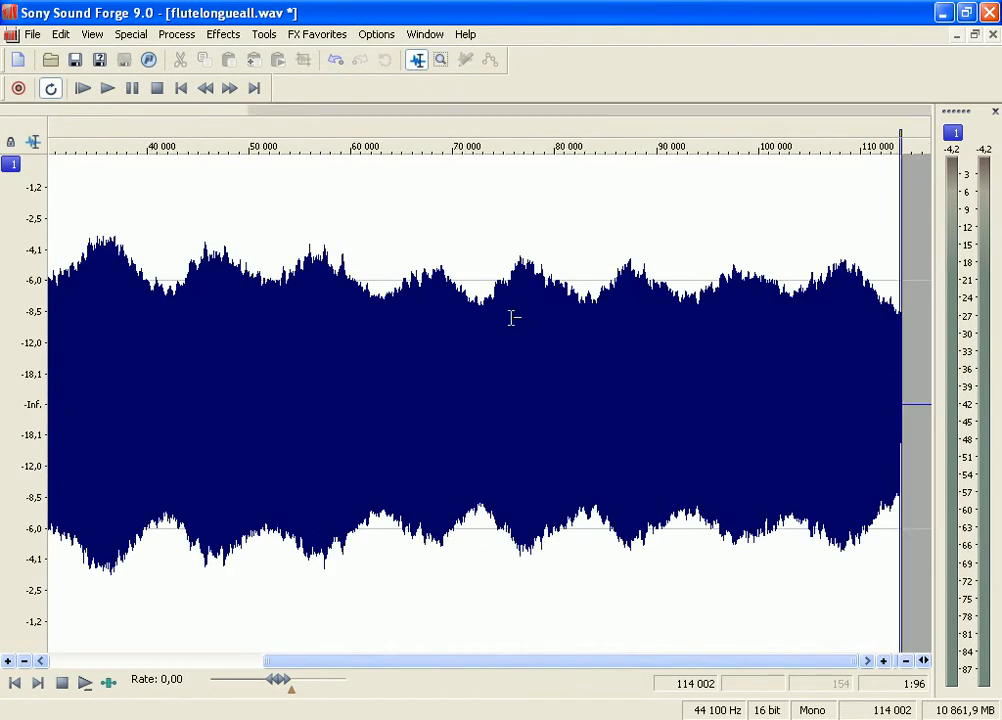
{"action": "left_click_drag", "start_coordinate": [493, 313], "coordinate": [910, 306]}
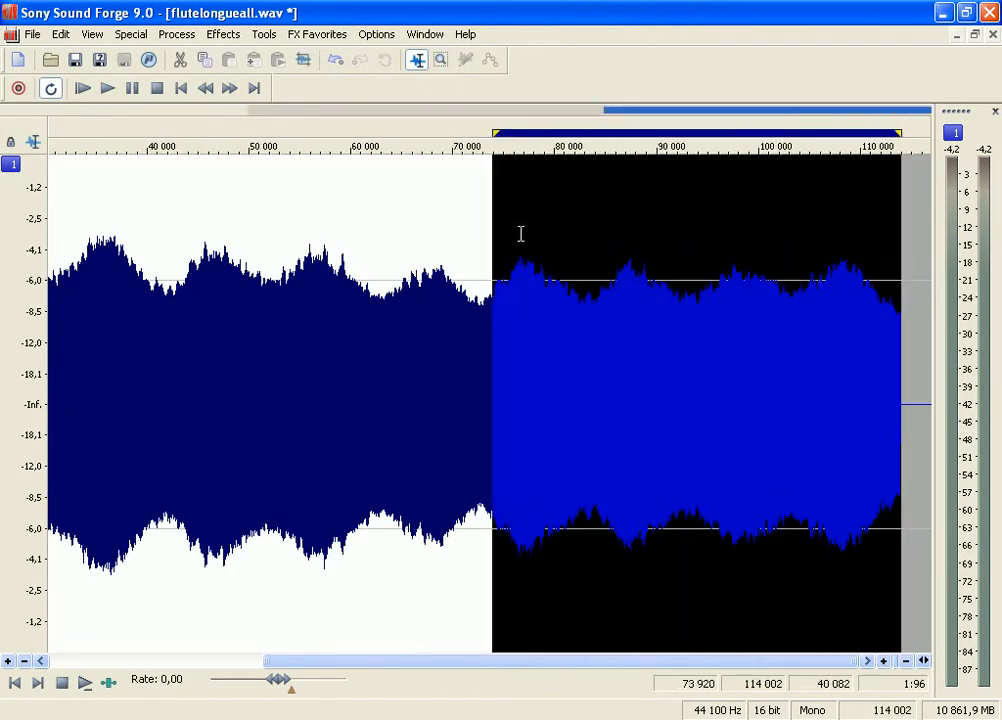
{"action": "left_click_drag", "start_coordinate": [497, 133], "coordinate": [490, 133]}
{"action": "key", "text": "space"}
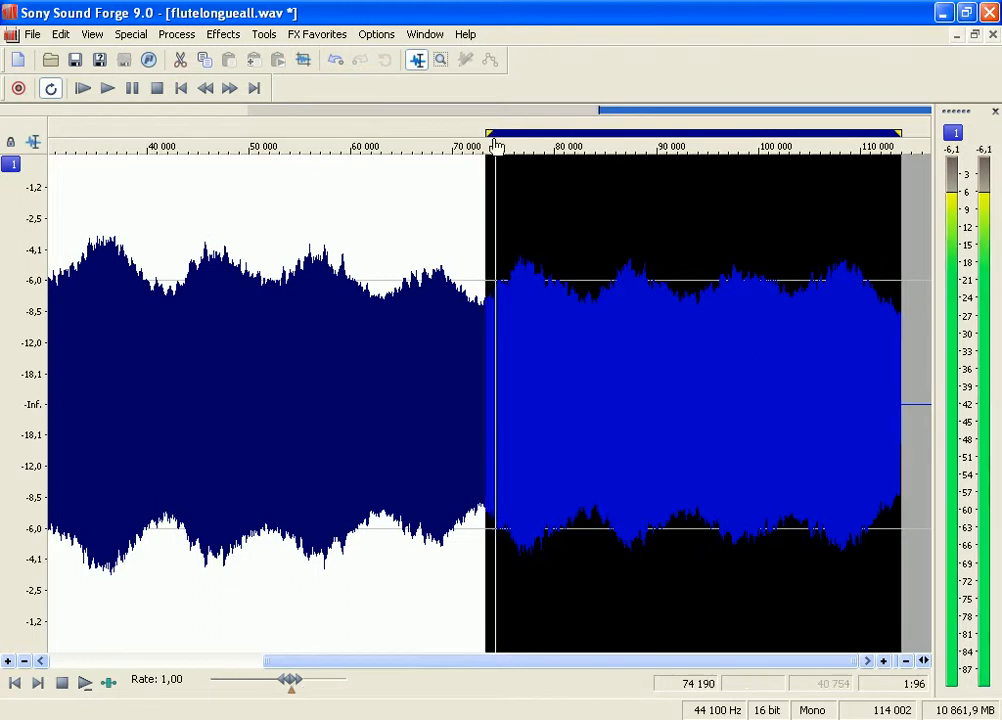
{"action": "key", "text": "space"}
Move the loop start back to the falling zero crossing near sample 73,170, for a loop length of 40,833 samples.
{"action": "scroll", "coordinate": [493, 272], "scroll_direction": "up", "scroll_amount": 2}
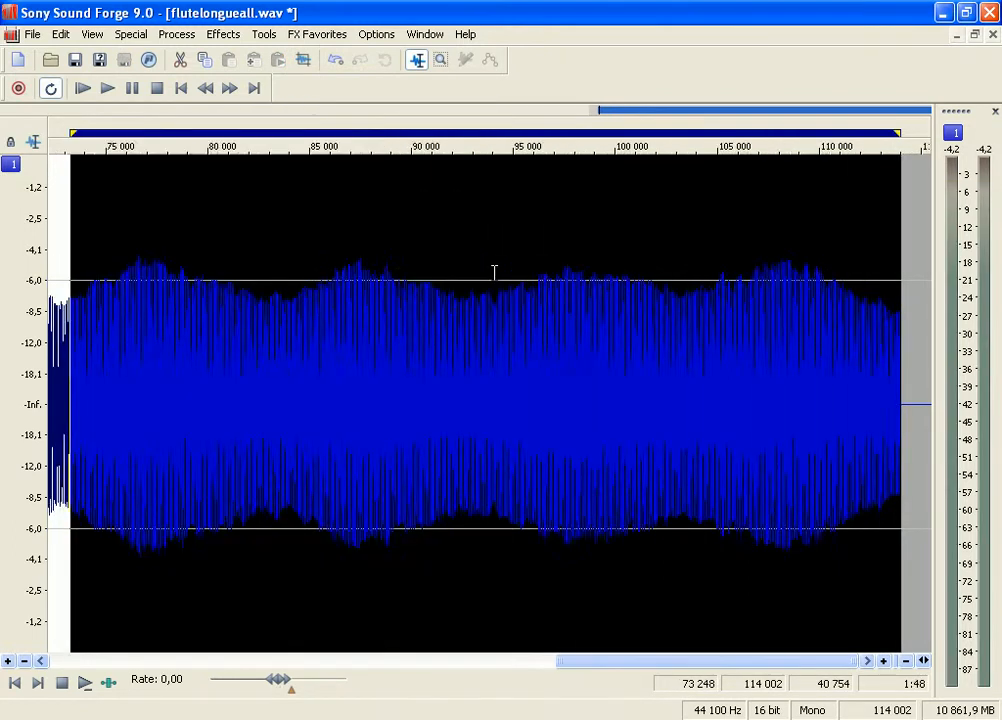
{"action": "scroll", "coordinate": [494, 272], "scroll_direction": "up", "scroll_amount": 1}
{"action": "left_click_drag", "start_coordinate": [604, 666], "coordinate": [529, 667]}
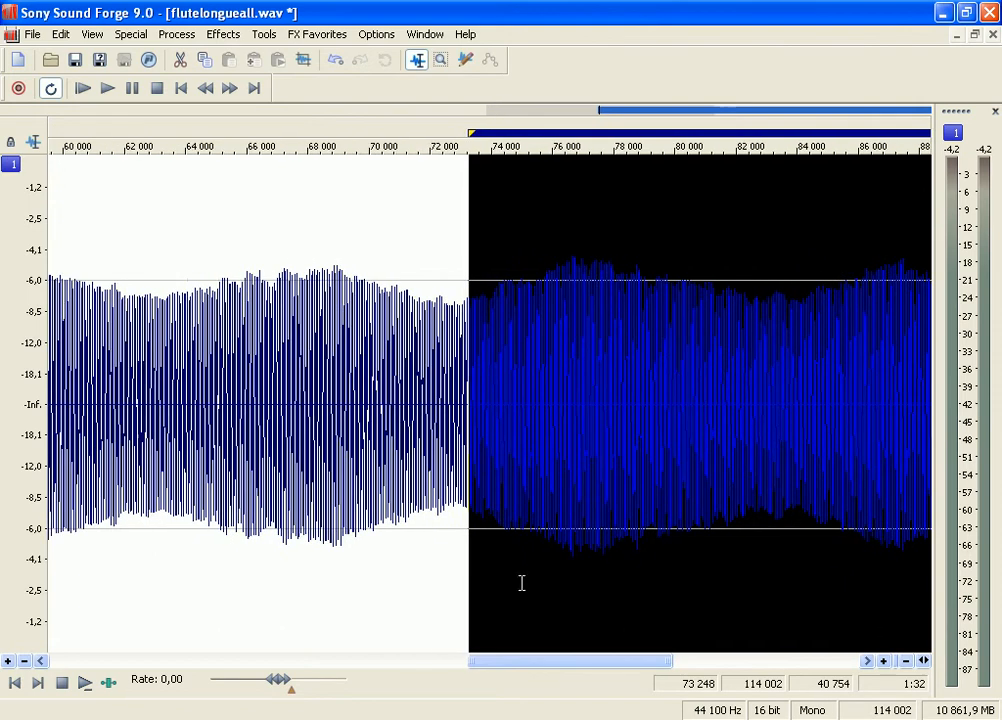
{"action": "scroll", "coordinate": [591, 342], "scroll_direction": "up", "scroll_amount": 7}
{"action": "scroll", "coordinate": [787, 380], "scroll_direction": "up", "scroll_amount": 3}
{"action": "scroll", "coordinate": [740, 380], "scroll_direction": "down", "scroll_amount": 2}
{"action": "left_click", "coordinate": [584, 340]}
{"action": "scroll", "coordinate": [579, 336], "scroll_direction": "up", "scroll_amount": 1}
{"action": "scroll", "coordinate": [292, 350], "scroll_direction": "up", "scroll_amount": 4}
{"action": "scroll", "coordinate": [290, 360], "scroll_direction": "down", "scroll_amount": 1}
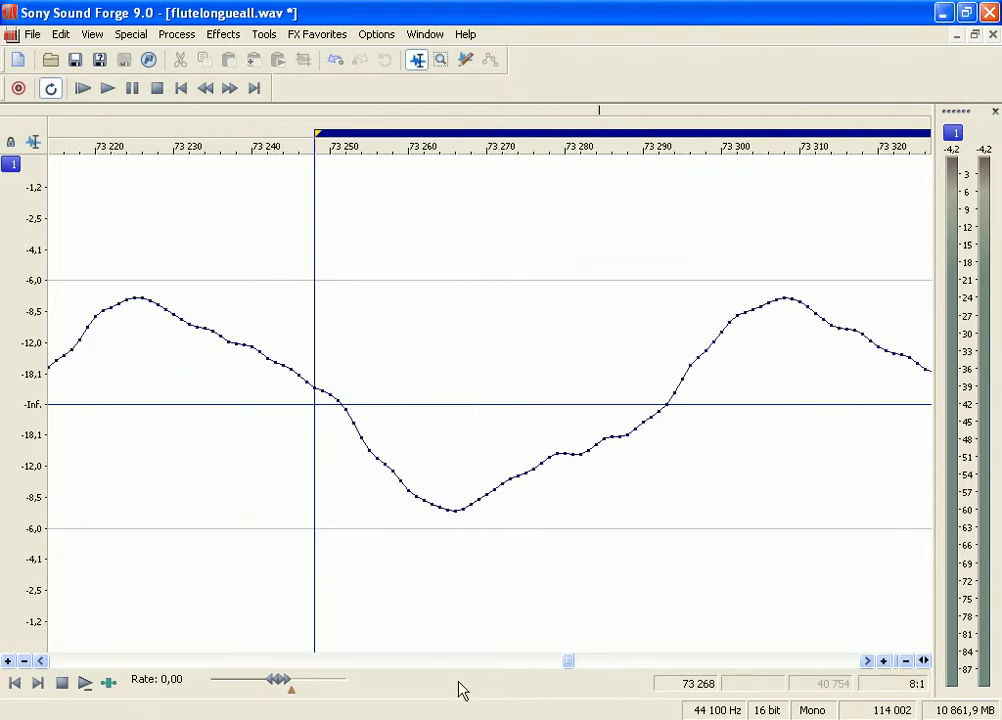
{"action": "left_click", "coordinate": [41, 661]}
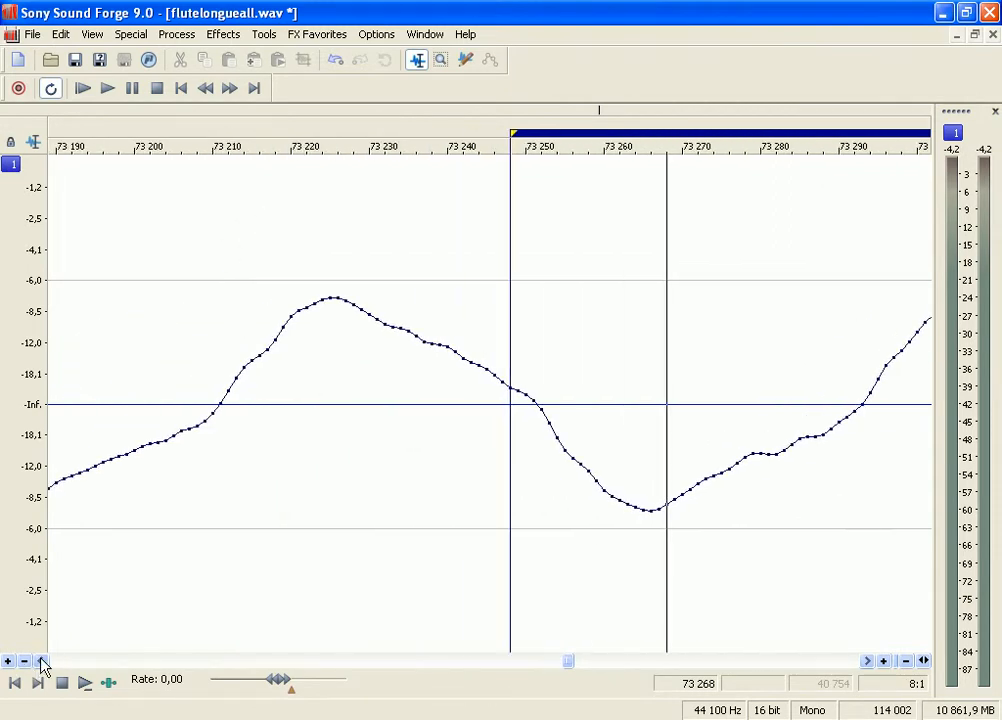
{"action": "left_click", "coordinate": [41, 661]}
{"action": "left_click", "coordinate": [41, 661]}
{"action": "left_click", "coordinate": [41, 661]}
{"action": "left_click", "coordinate": [41, 661]}
{"action": "left_click", "coordinate": [41, 661]}
{"action": "left_click", "coordinate": [41, 661]}
{"action": "left_click", "coordinate": [41, 661]}
{"action": "left_click", "coordinate": [41, 661]}
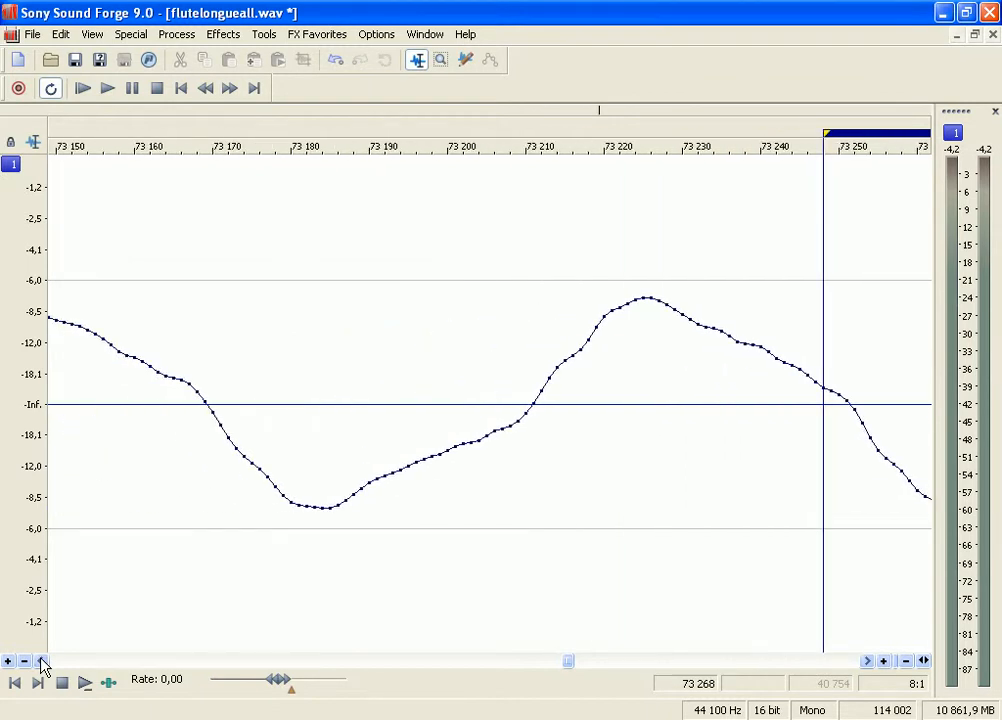
{"action": "left_click", "coordinate": [41, 661]}
{"action": "left_click_drag", "start_coordinate": [855, 134], "coordinate": [241, 228]}
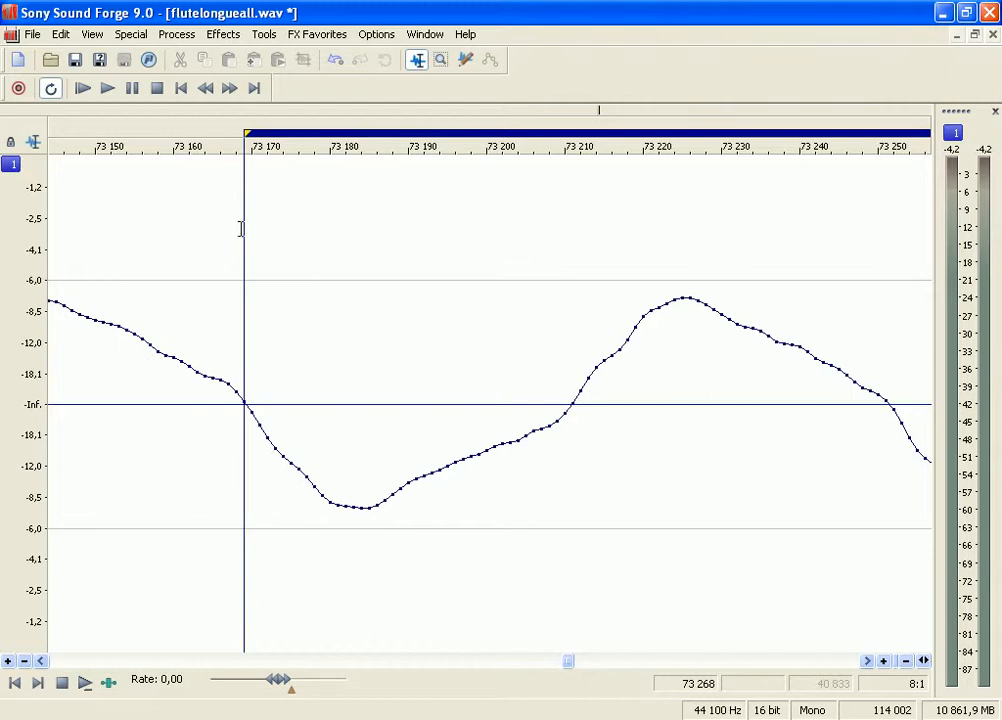
{"action": "scroll", "coordinate": [241, 228], "scroll_direction": "up", "scroll_amount": 2}
{"action": "scroll", "coordinate": [224, 241], "scroll_direction": "down", "scroll_amount": 1}
{"action": "left_click", "coordinate": [41, 662]}
Play the adjusted loop region to check the loop point by ear, and stop playback.
{"action": "scroll", "coordinate": [273, 268], "scroll_direction": "down", "scroll_amount": 7}
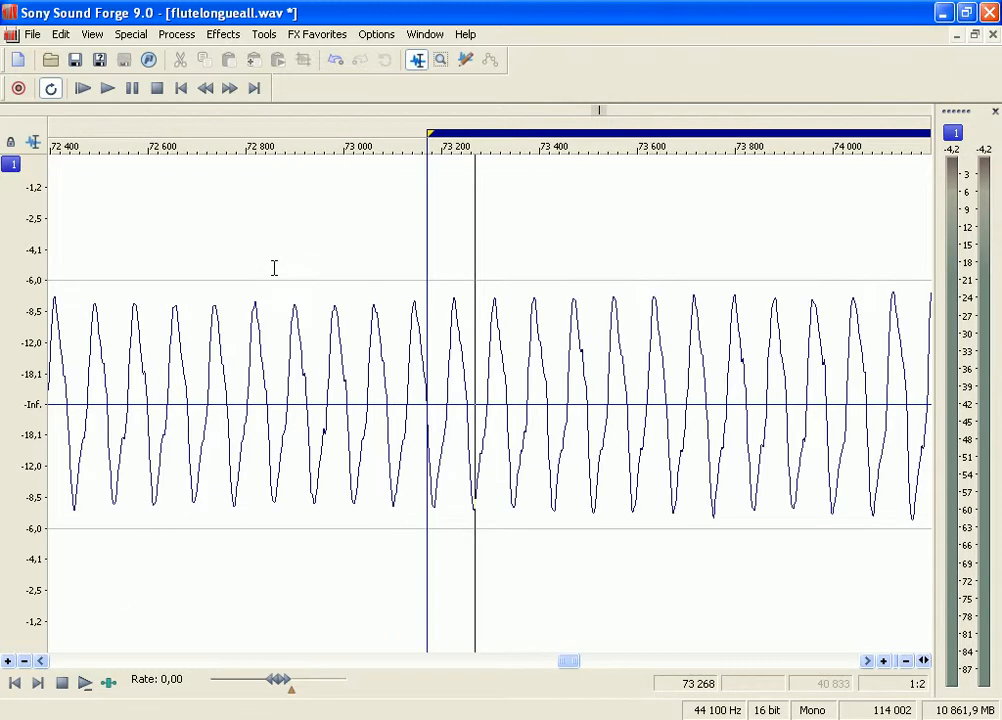
{"action": "scroll", "coordinate": [523, 246], "scroll_direction": "down", "scroll_amount": 6}
{"action": "key", "text": "space"}
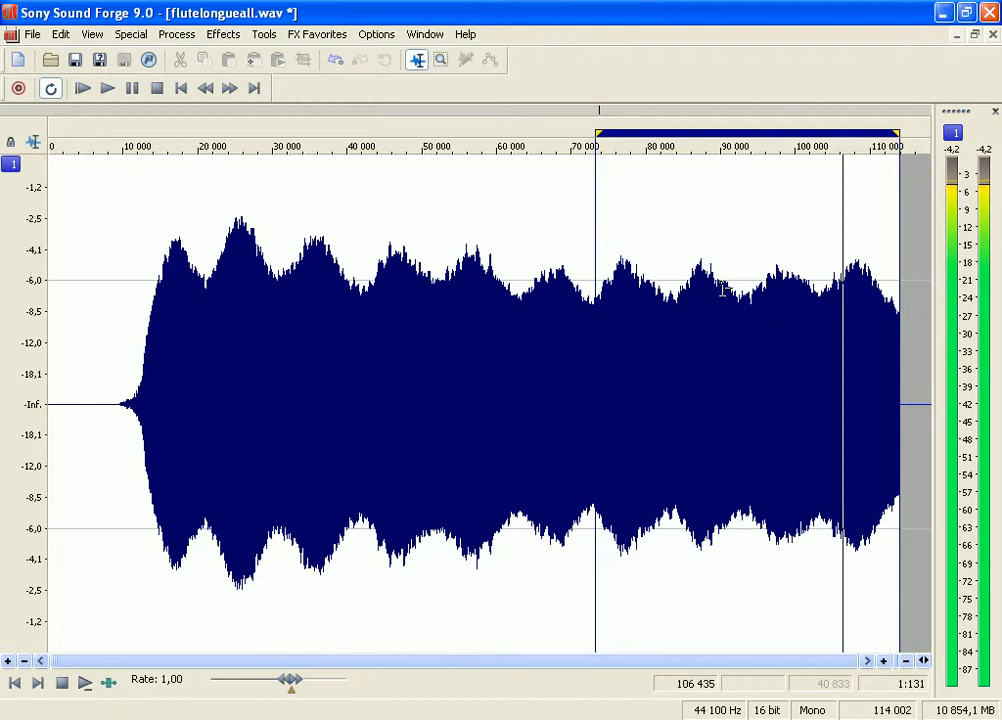
{"action": "key", "text": "space"}
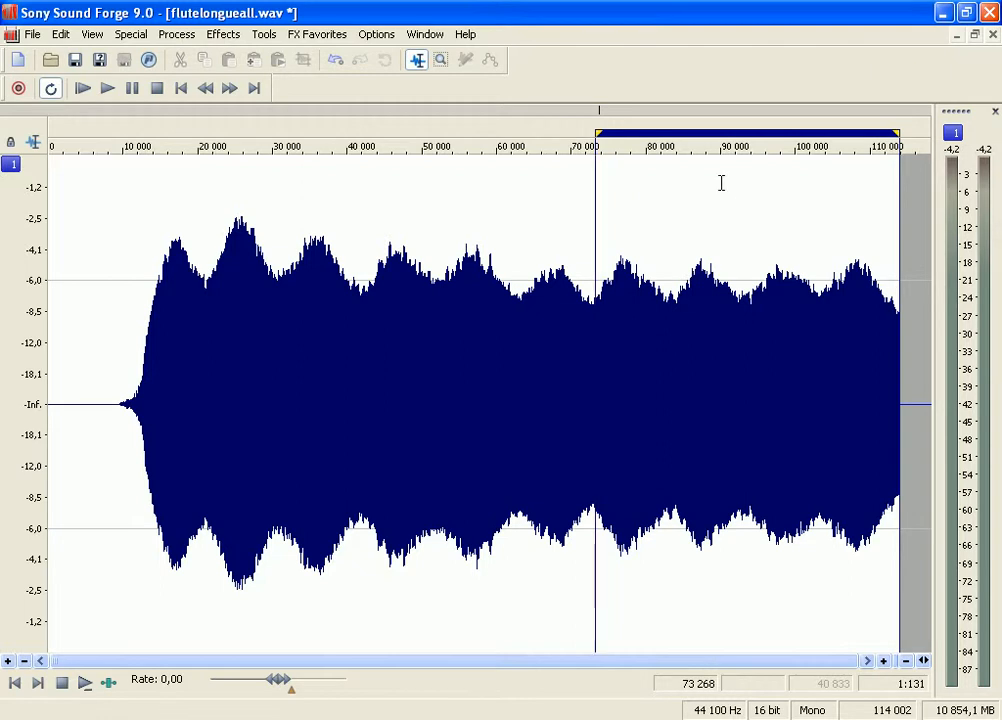
Bring up the system's playback volume mixer, minimize it, and play the loop region again to check it by ear.
{"action": "left_click", "coordinate": [556, 719]}
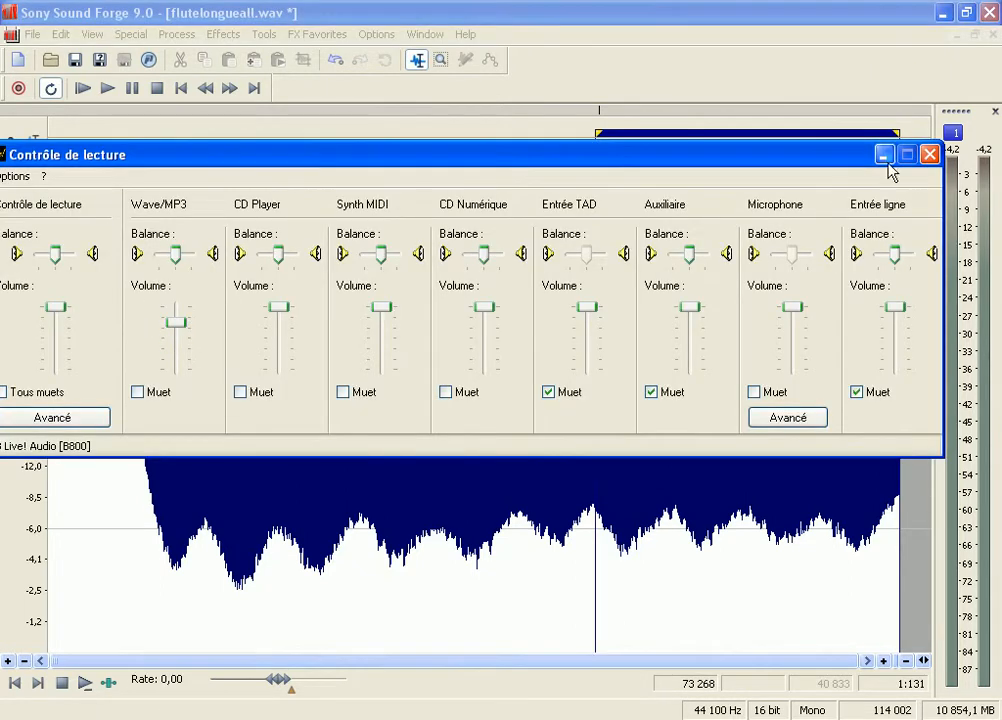
{"action": "left_click", "coordinate": [885, 155]}
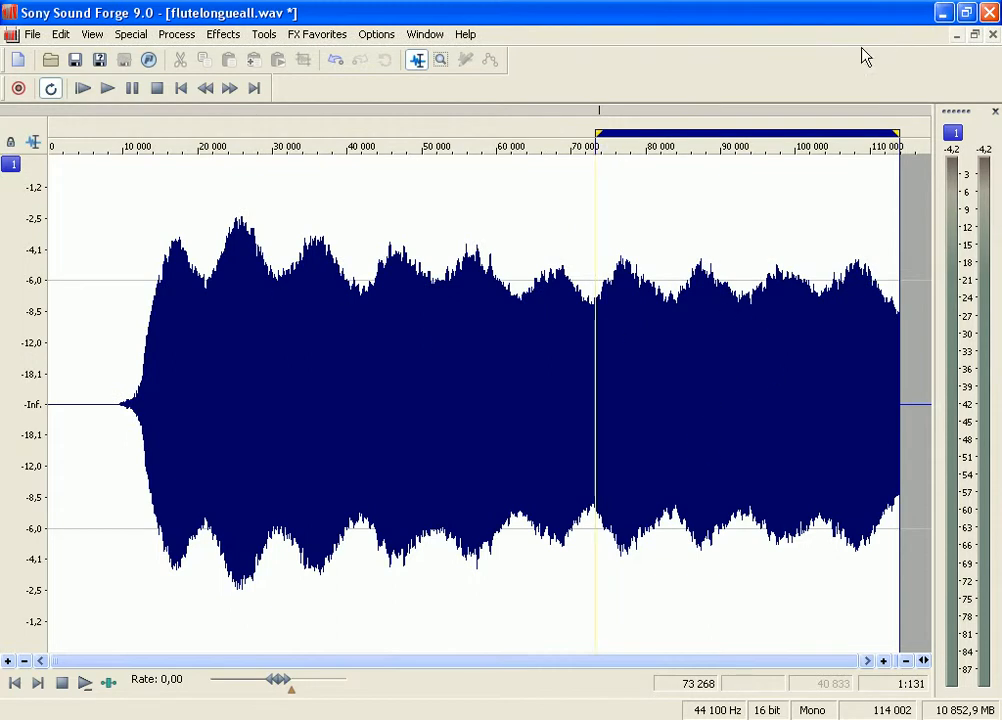
{"action": "key", "text": "space"}
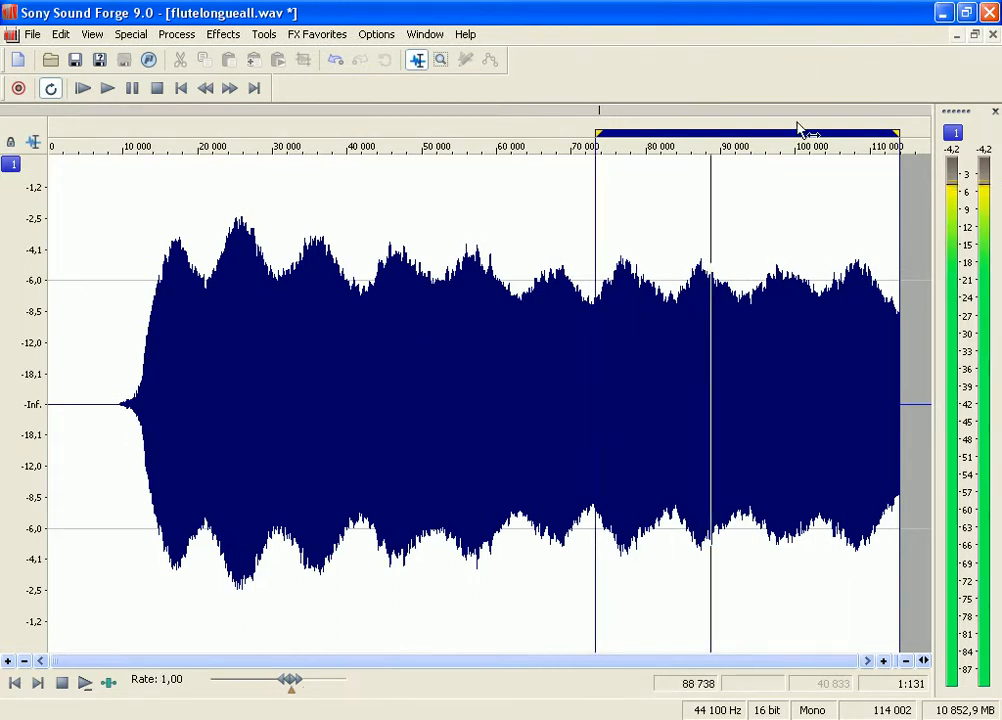
{"action": "key", "text": "space"}
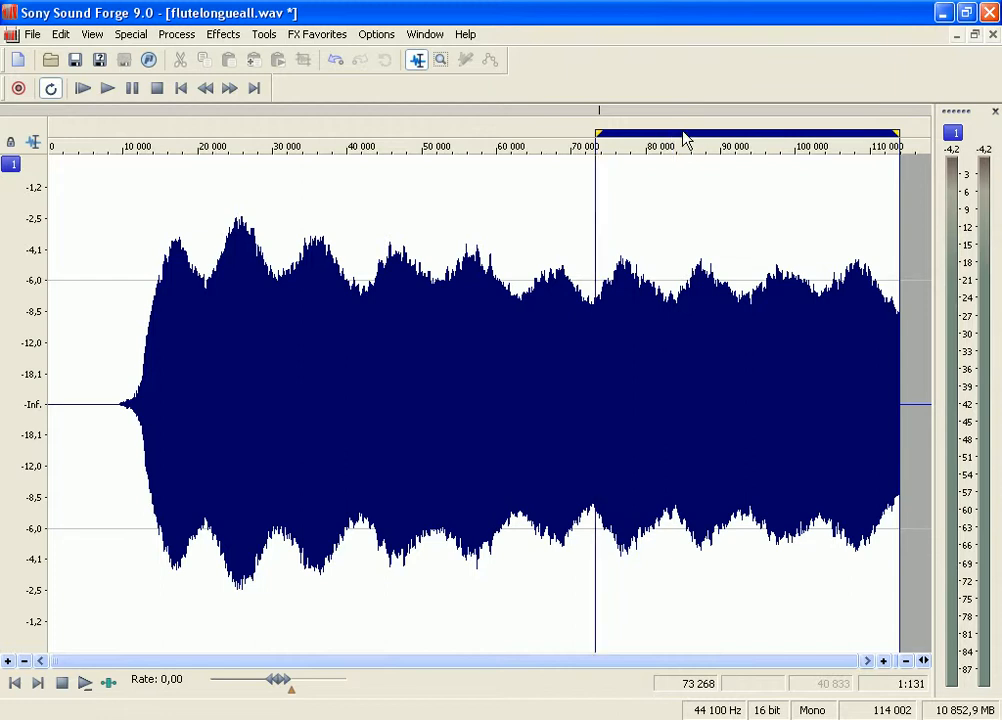
Select the loop region and insert it as an infinite sustaining sample loop from sample 73,169 to 114,002.
{"action": "double_click", "coordinate": [745, 138]}
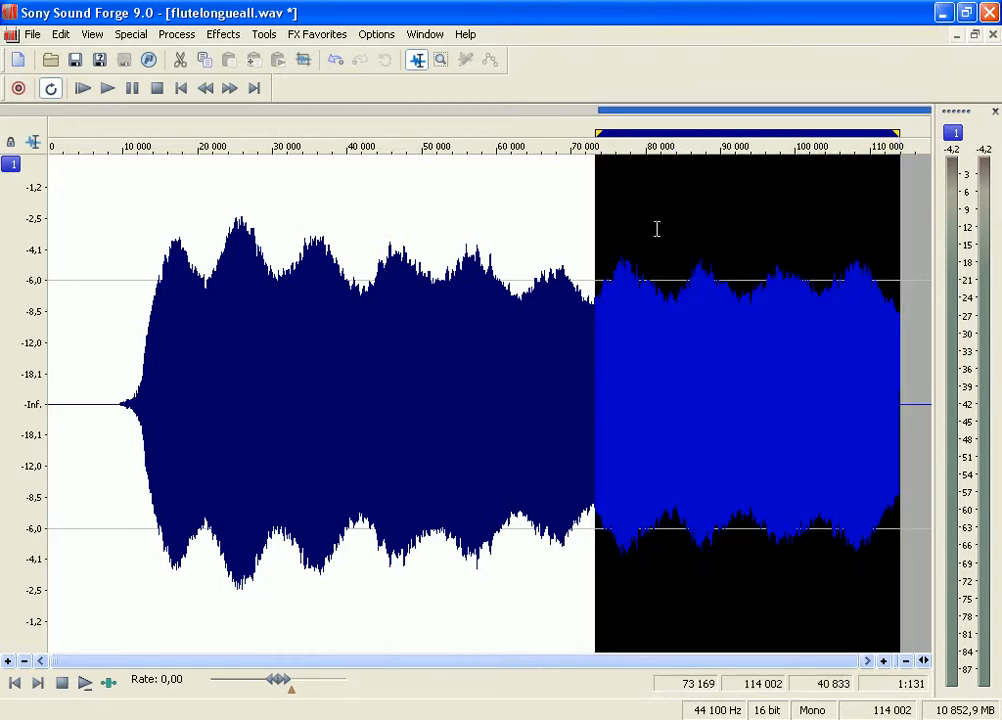
{"action": "left_click", "coordinate": [136, 36]}
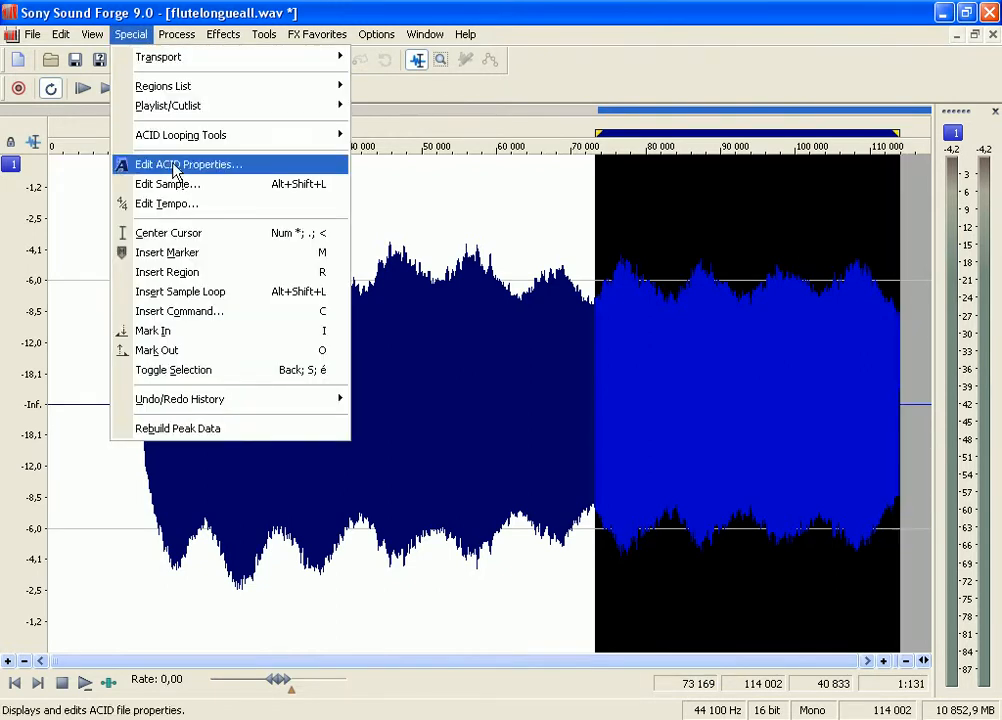
{"action": "left_click", "coordinate": [203, 293]}
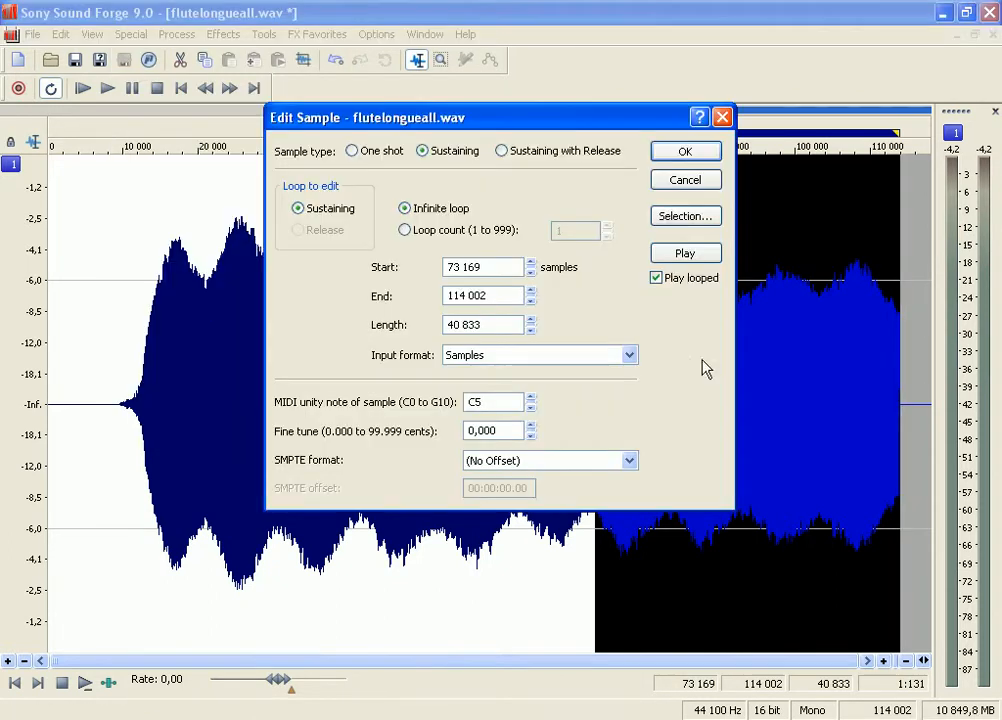
{"action": "left_click", "coordinate": [696, 158]}
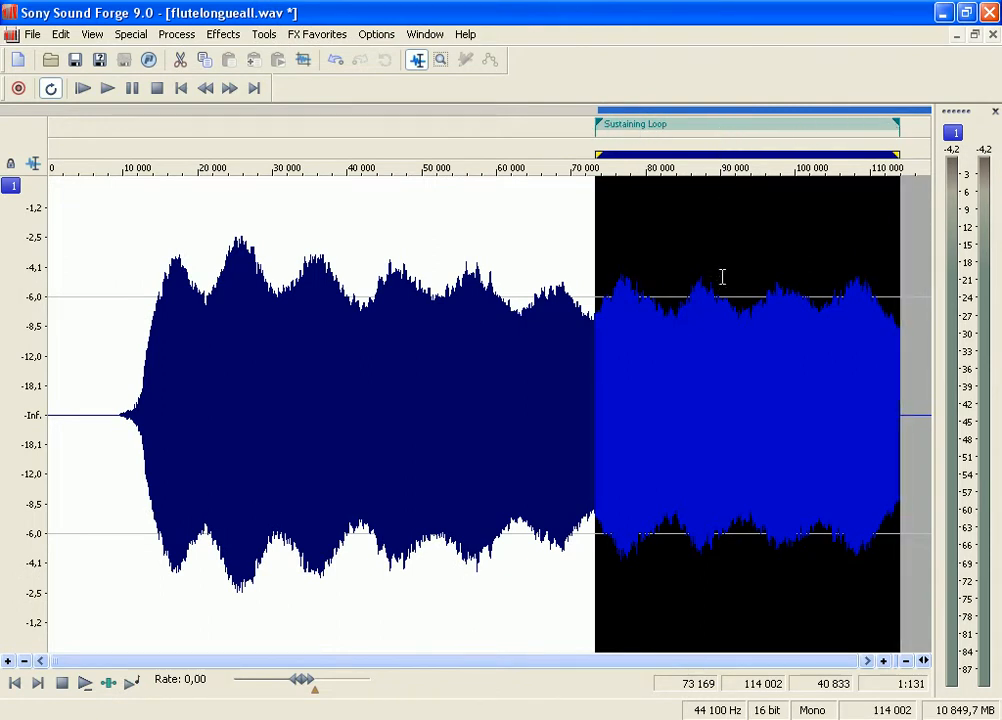
Apply a Crossfade Loop to the sustaining loop with the loop crossfade amount at 3 % and the post-loop crossfade off.
{"action": "left_click", "coordinate": [264, 34]}
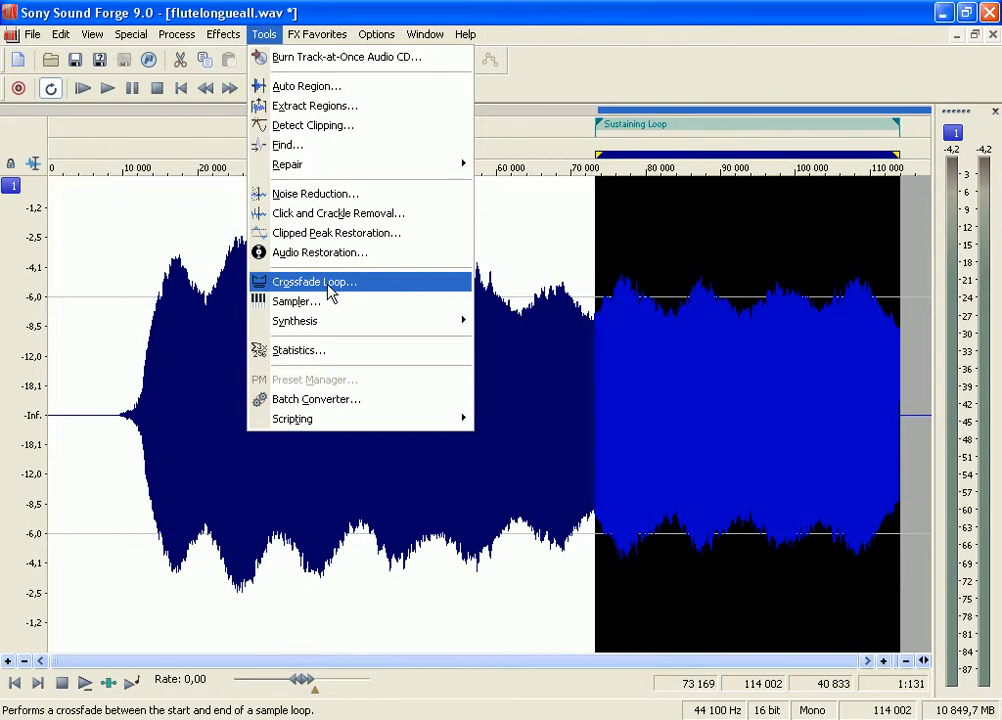
{"action": "left_click", "coordinate": [328, 286]}
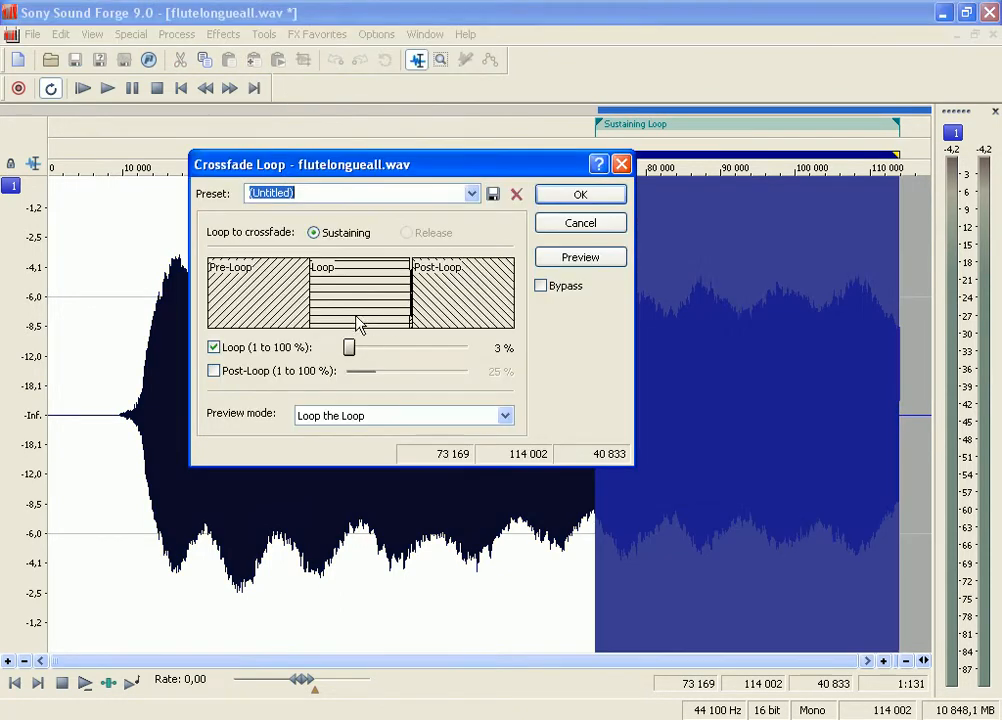
{"action": "left_click_drag", "start_coordinate": [405, 172], "coordinate": [391, 224]}
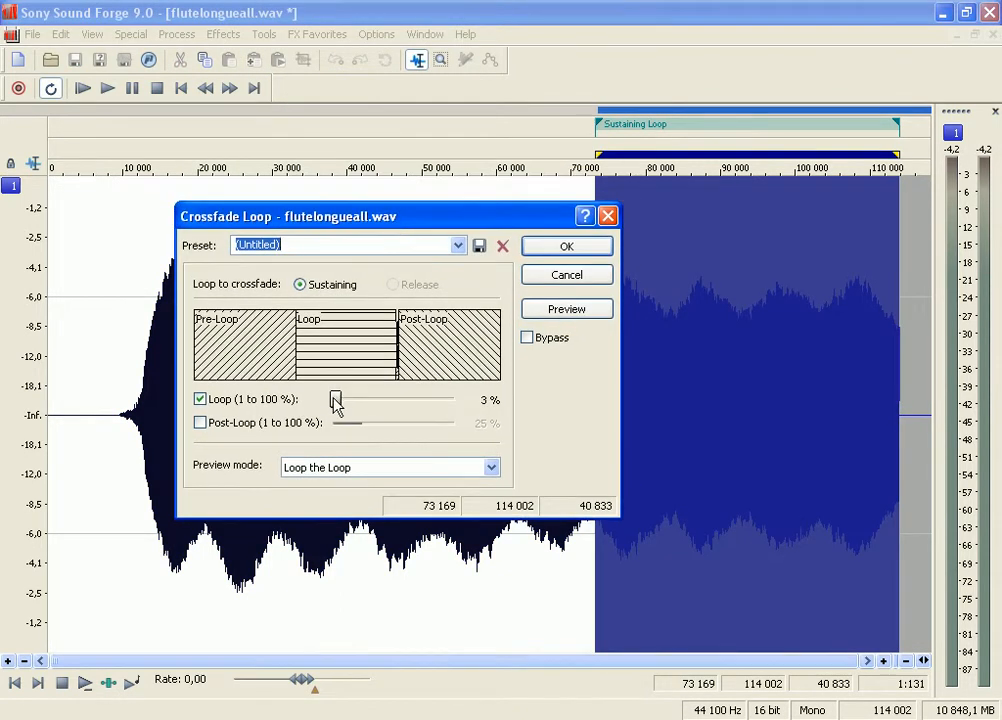
{"action": "left_click_drag", "start_coordinate": [336, 403], "coordinate": [470, 410]}
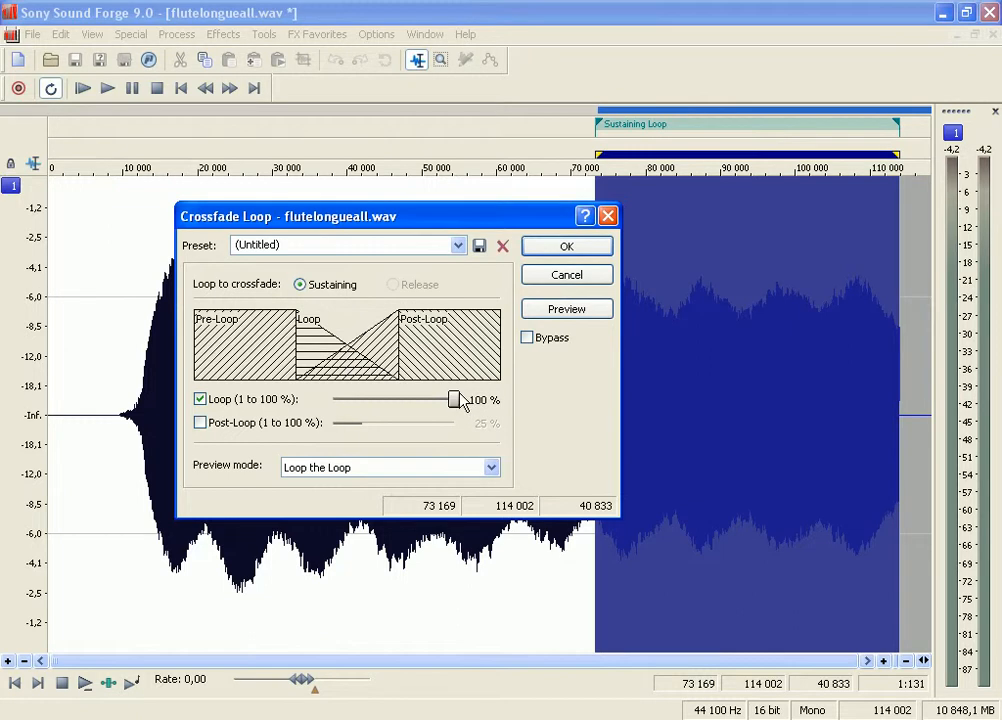
{"action": "left_click_drag", "start_coordinate": [455, 403], "coordinate": [339, 410]}
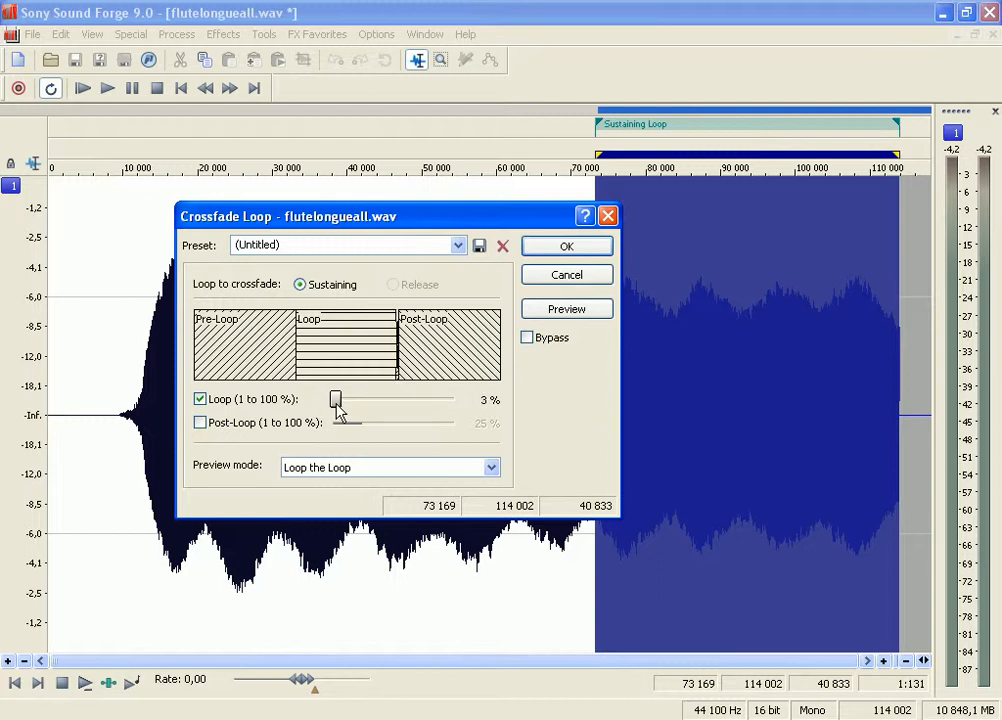
{"action": "left_click_drag", "start_coordinate": [337, 406], "coordinate": [335, 406]}
{"action": "left_click", "coordinate": [587, 250]}
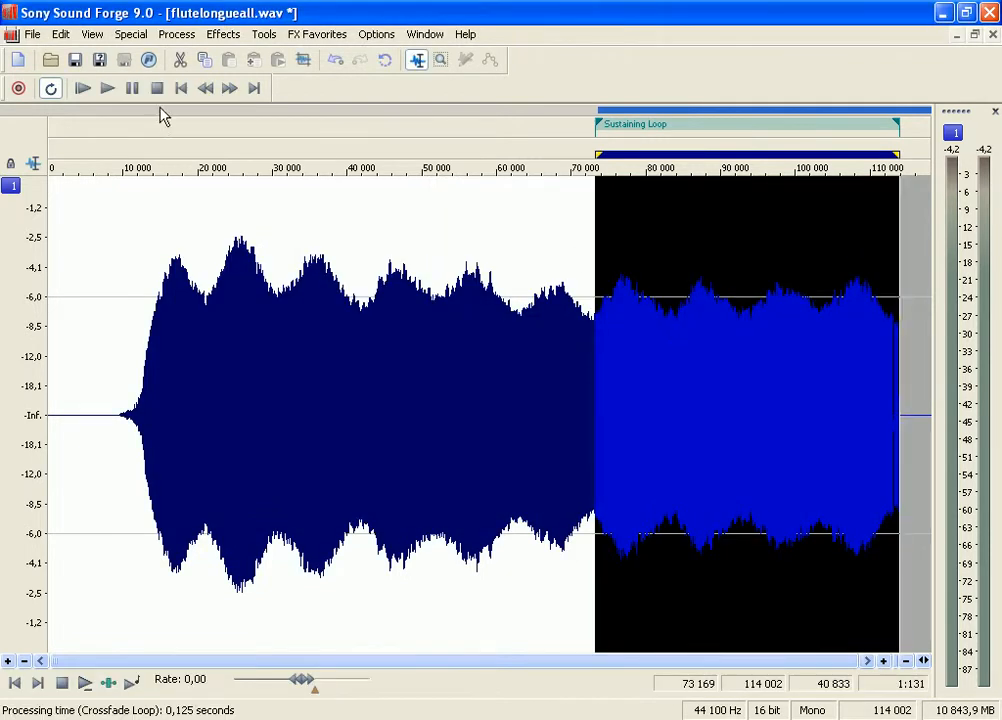
Play the crossfaded sustaining loop twice to check the transition by ear, and inspect its waveform.
{"action": "left_click", "coordinate": [108, 88]}
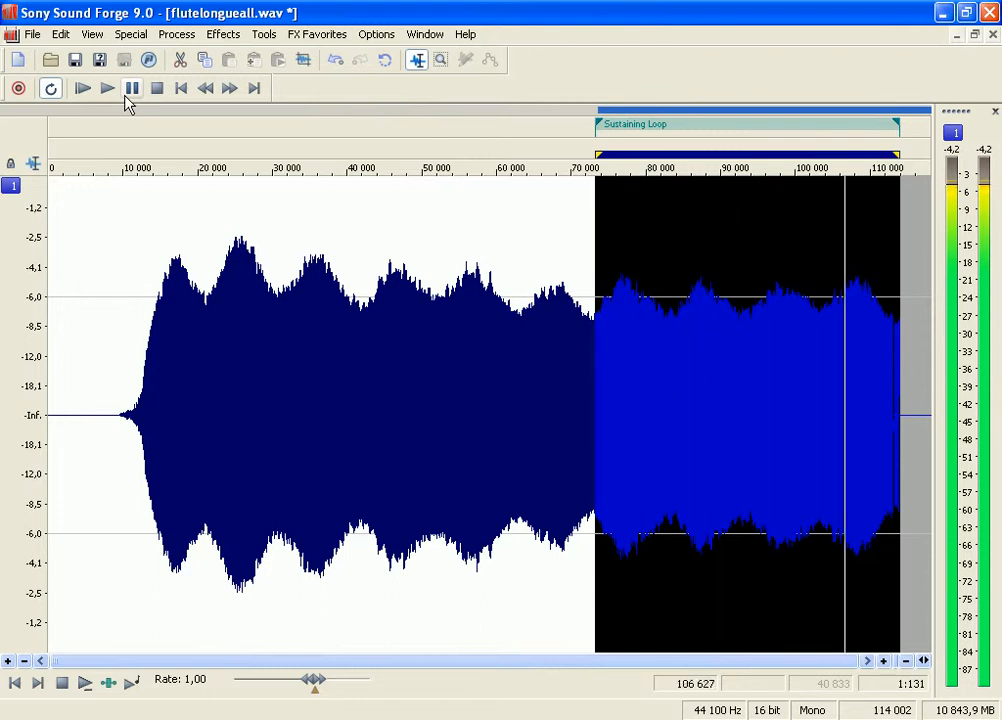
{"action": "left_click", "coordinate": [126, 96]}
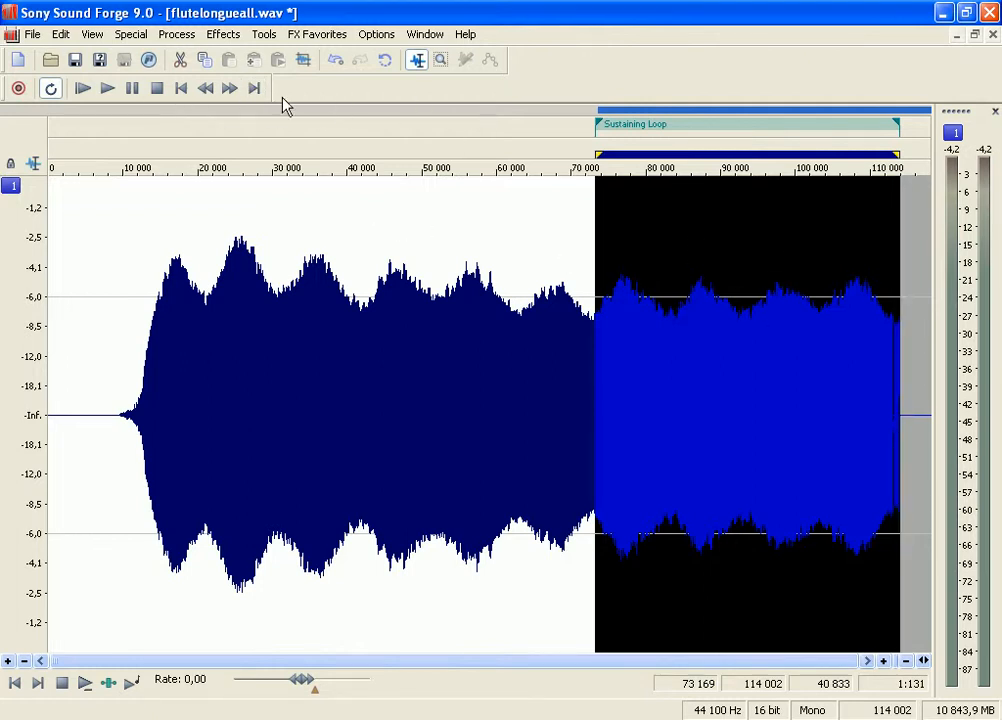
{"action": "key", "text": "space"}
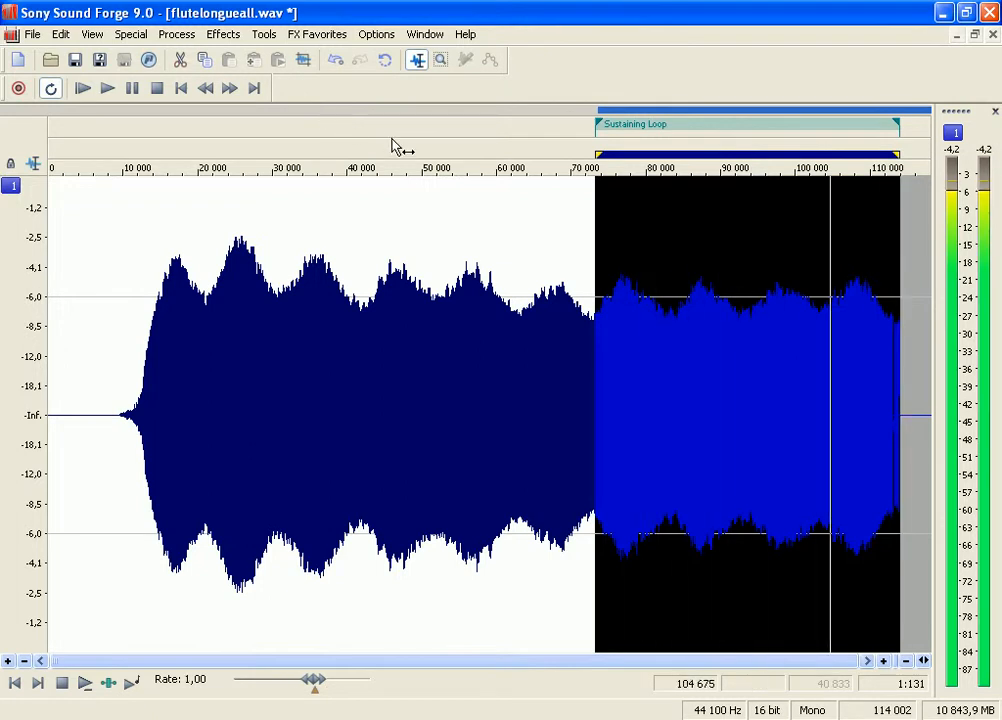
{"action": "key", "text": "space"}
{"action": "scroll", "coordinate": [927, 326], "scroll_direction": "up", "scroll_amount": 3}
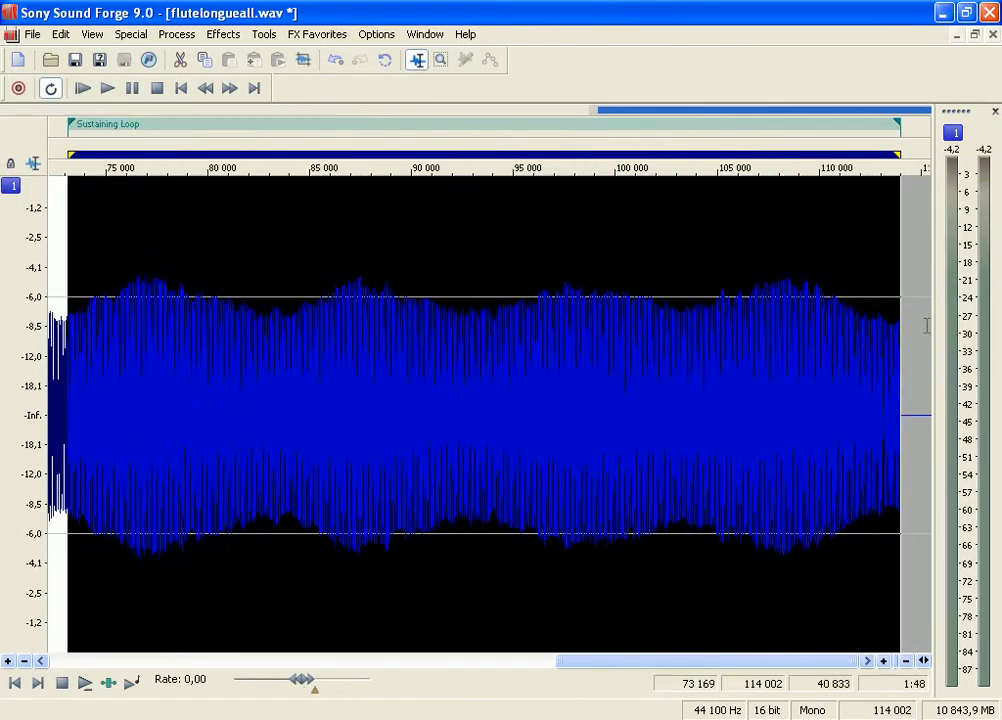
{"action": "scroll", "coordinate": [927, 326], "scroll_direction": "down", "scroll_amount": 3}
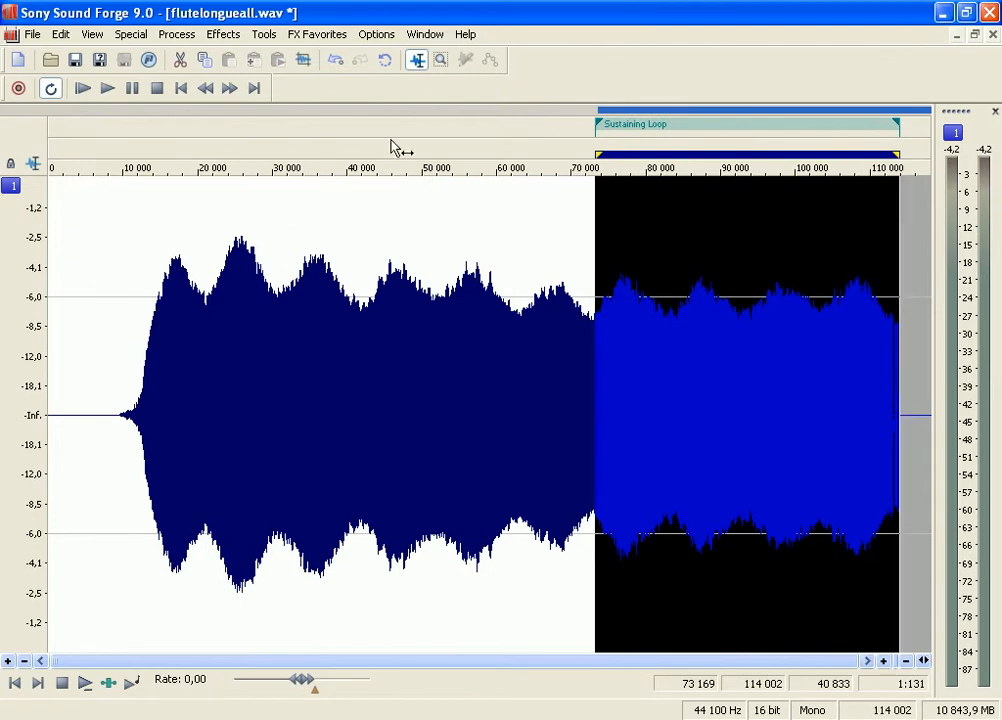
Delete the silent lead-in before the flute's attack, from sample 0 to sample 10,360.
{"action": "left_click", "coordinate": [170, 412]}
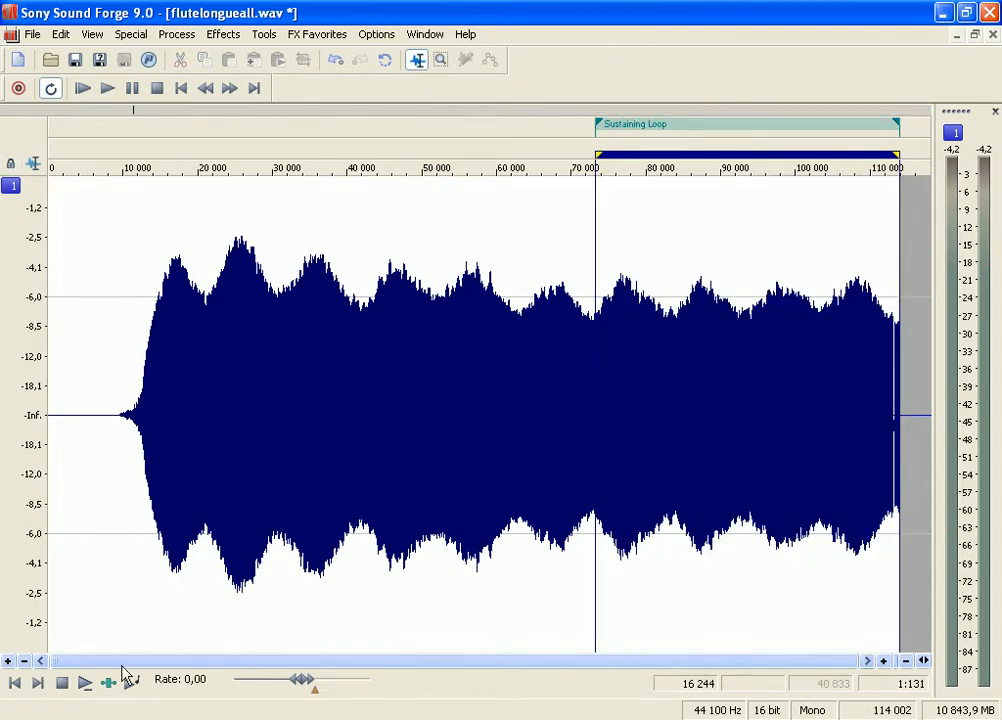
{"action": "left_click", "coordinate": [15, 683]}
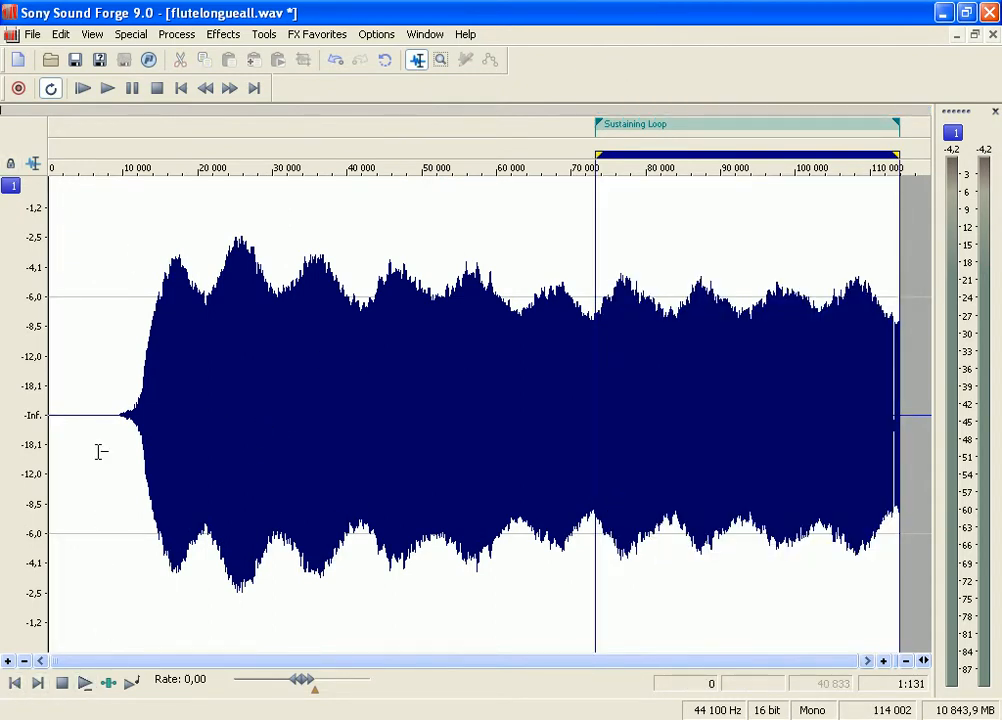
{"action": "scroll", "coordinate": [98, 470], "scroll_direction": "up", "scroll_amount": 4}
{"action": "scroll", "coordinate": [524, 488], "scroll_direction": "down", "scroll_amount": 2}
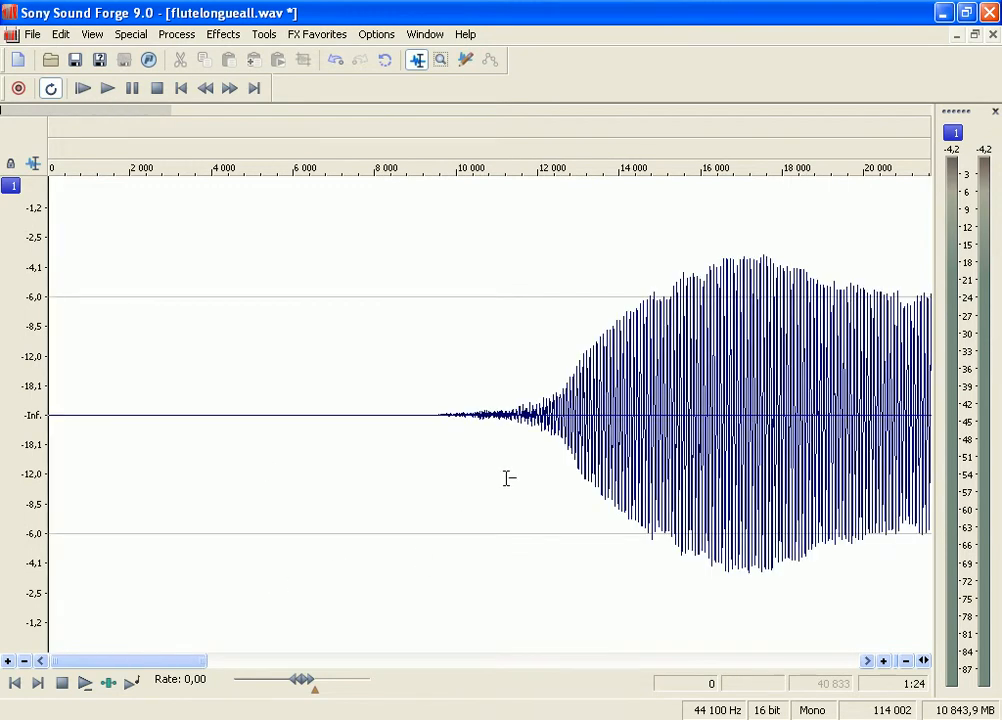
{"action": "left_click", "coordinate": [441, 458]}
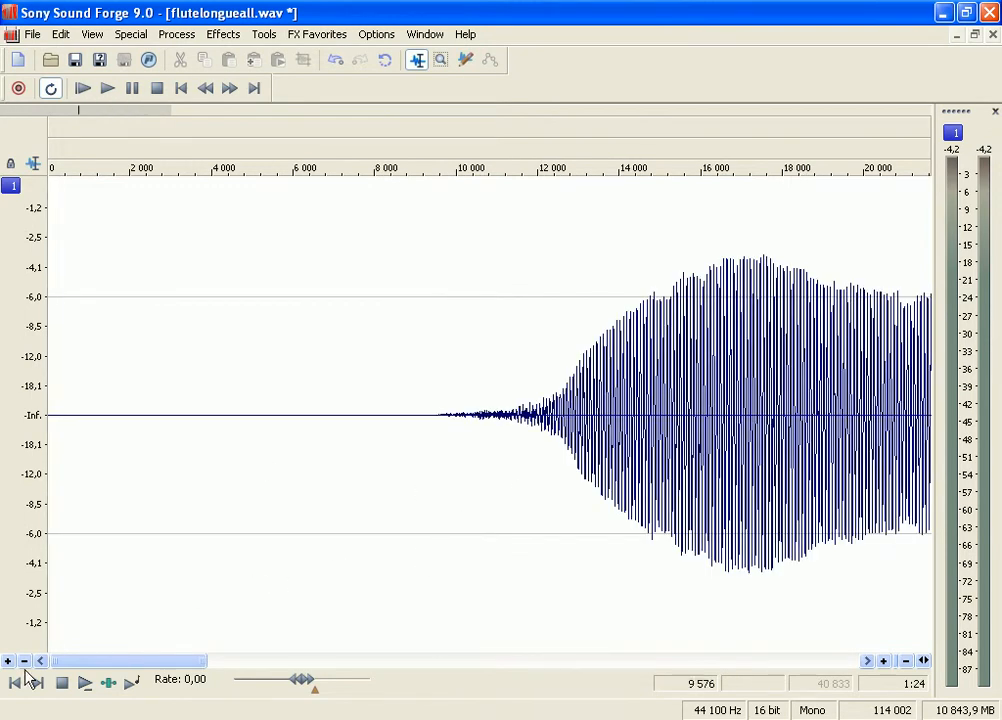
{"action": "scroll", "coordinate": [470, 458], "scroll_direction": "up", "scroll_amount": 4}
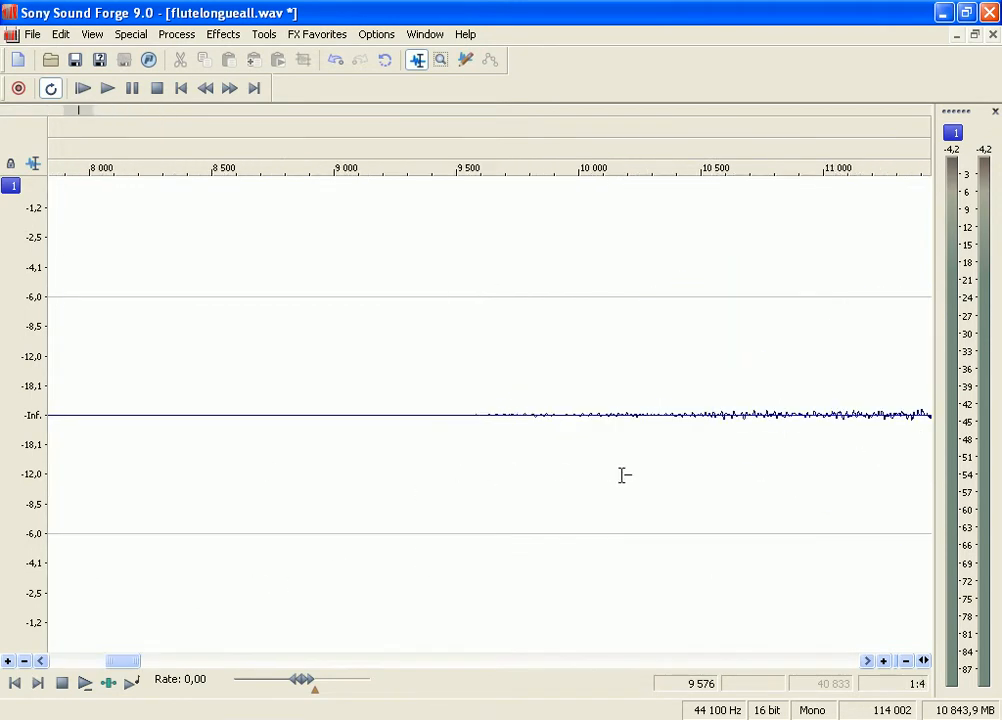
{"action": "left_click_drag", "start_coordinate": [681, 441], "coordinate": [58, 470]}
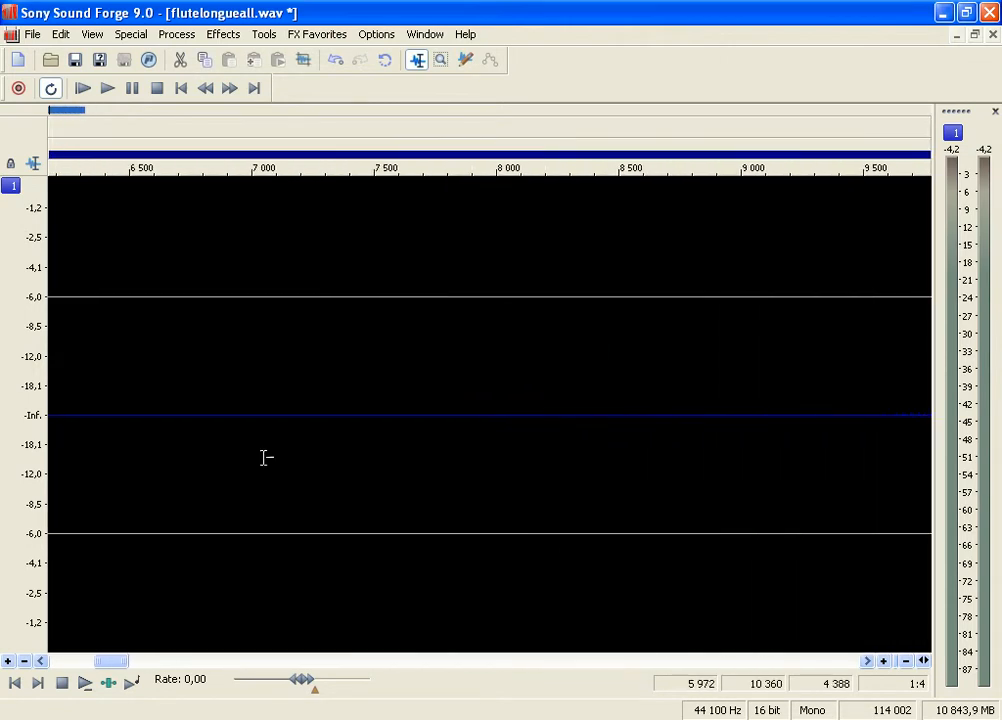
{"action": "scroll", "coordinate": [435, 403], "scroll_direction": "down", "scroll_amount": 7}
{"action": "left_click_drag", "start_coordinate": [141, 153], "coordinate": [45, 153]}
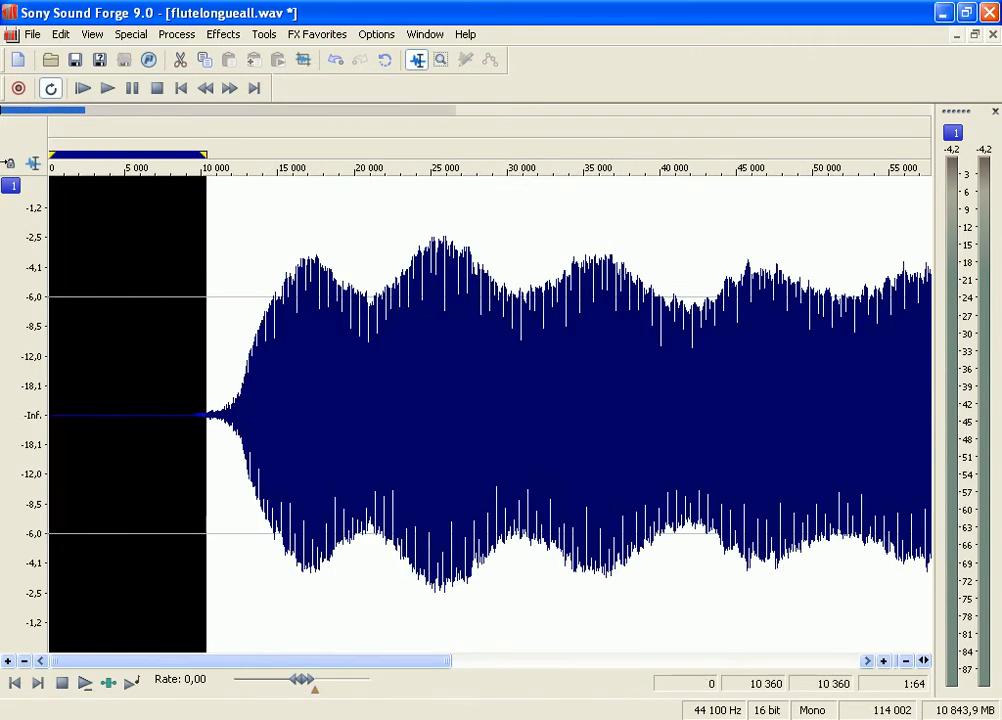
{"action": "scroll", "coordinate": [147, 251], "scroll_direction": "down", "scroll_amount": 1}
{"action": "key", "text": "Delete"}
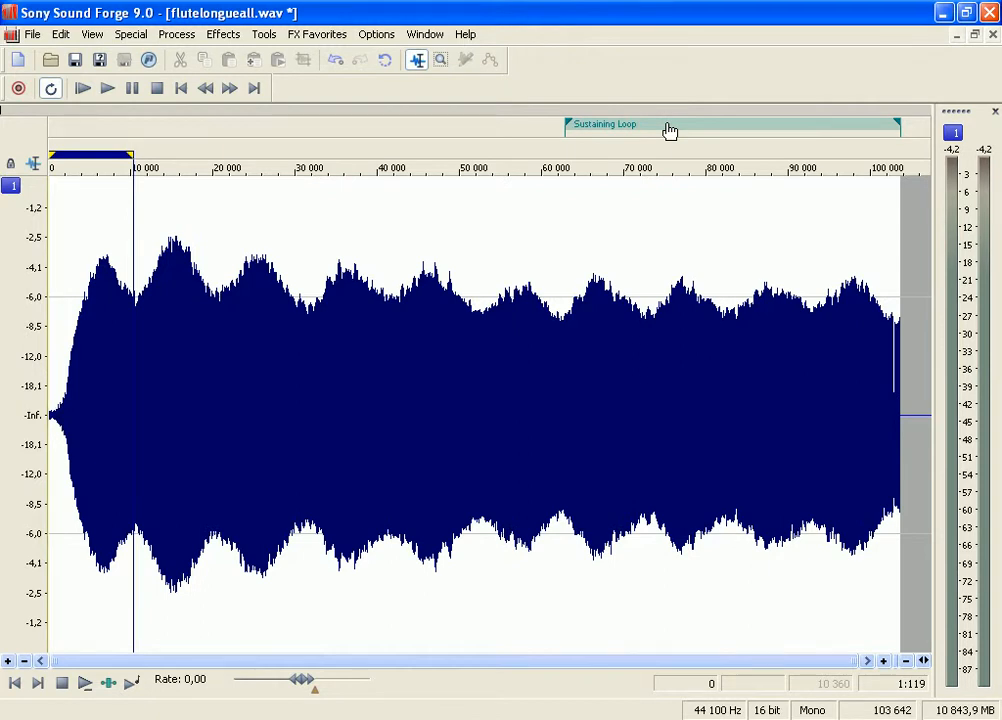
Select the sustaining loop region and play the trimmed recording from its beginning into the loop, ending with playback stopped.
{"action": "double_click", "coordinate": [733, 133]}
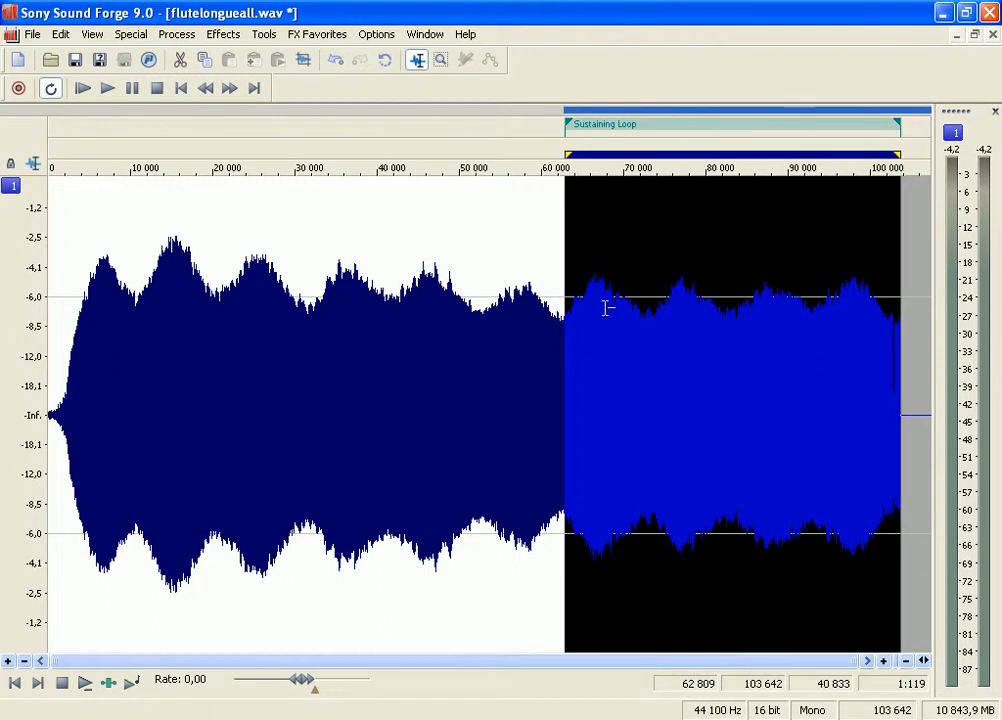
{"action": "left_click", "coordinate": [16, 683]}
{"action": "left_click", "coordinate": [83, 685]}
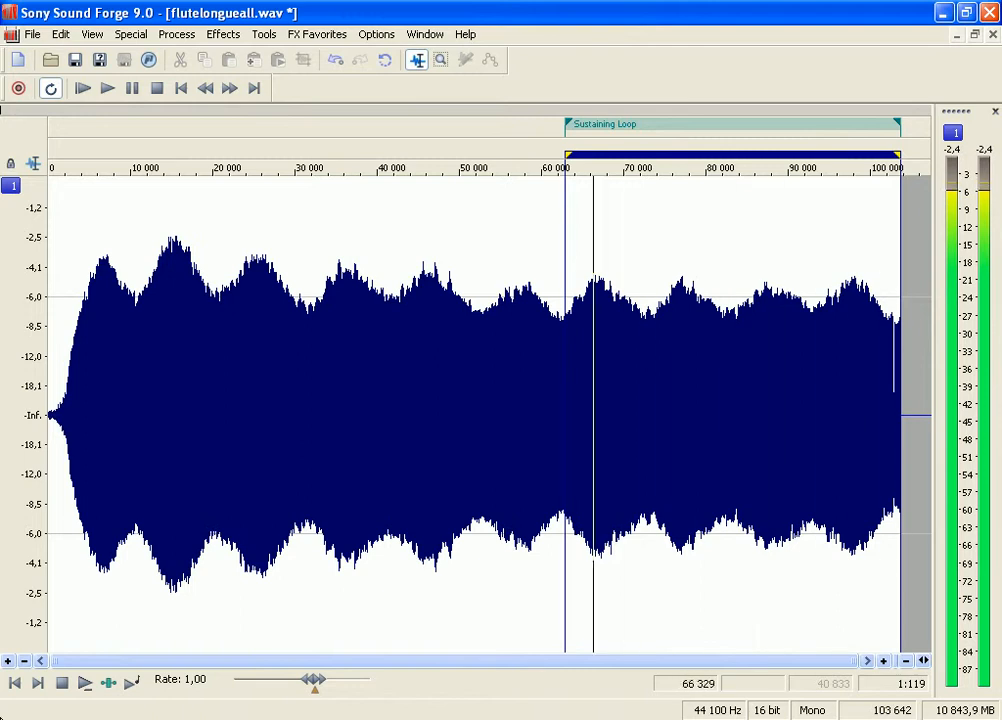
{"action": "left_click", "coordinate": [62, 685]}
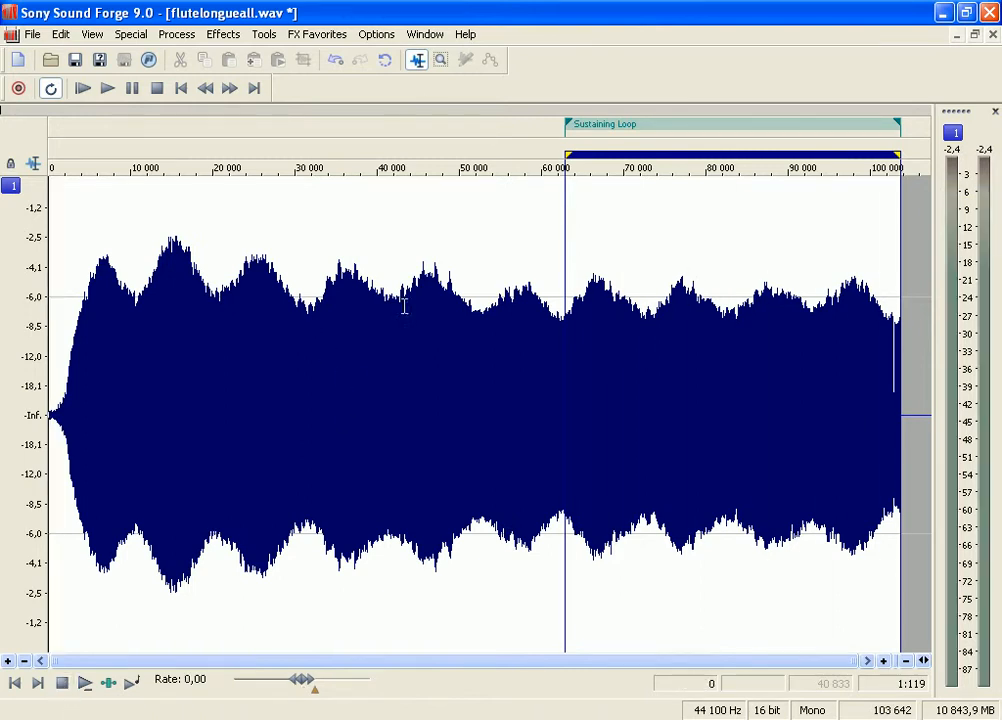
Start saving the flute recording under a new name and create a folder named flutetuto inside the Waves folder.
{"action": "left_click", "coordinate": [33, 35]}
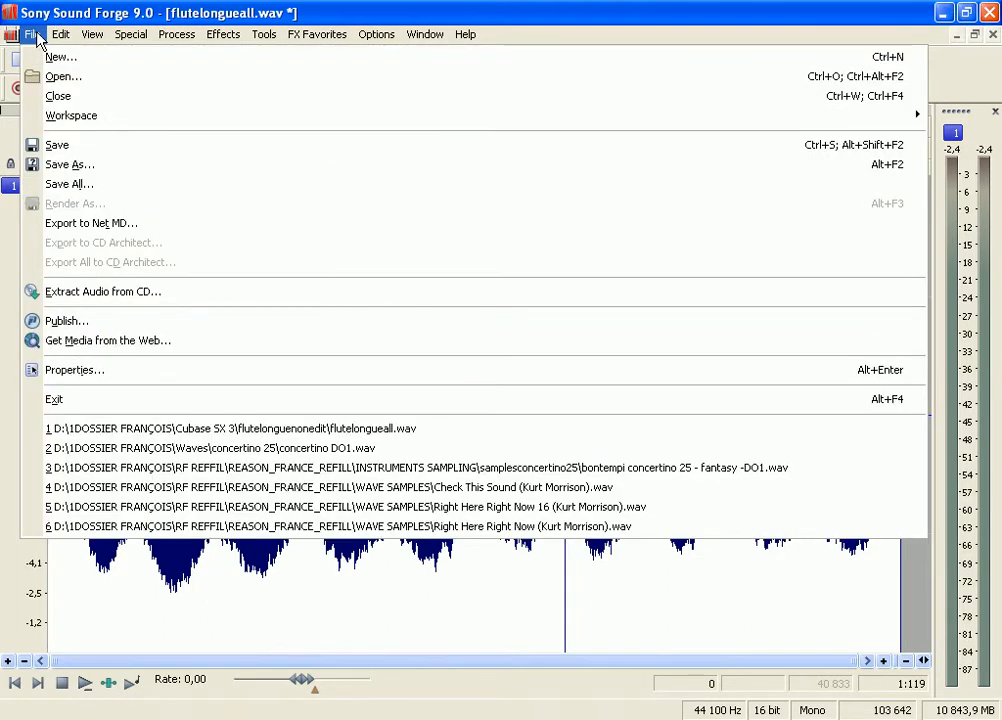
{"action": "left_click", "coordinate": [95, 166]}
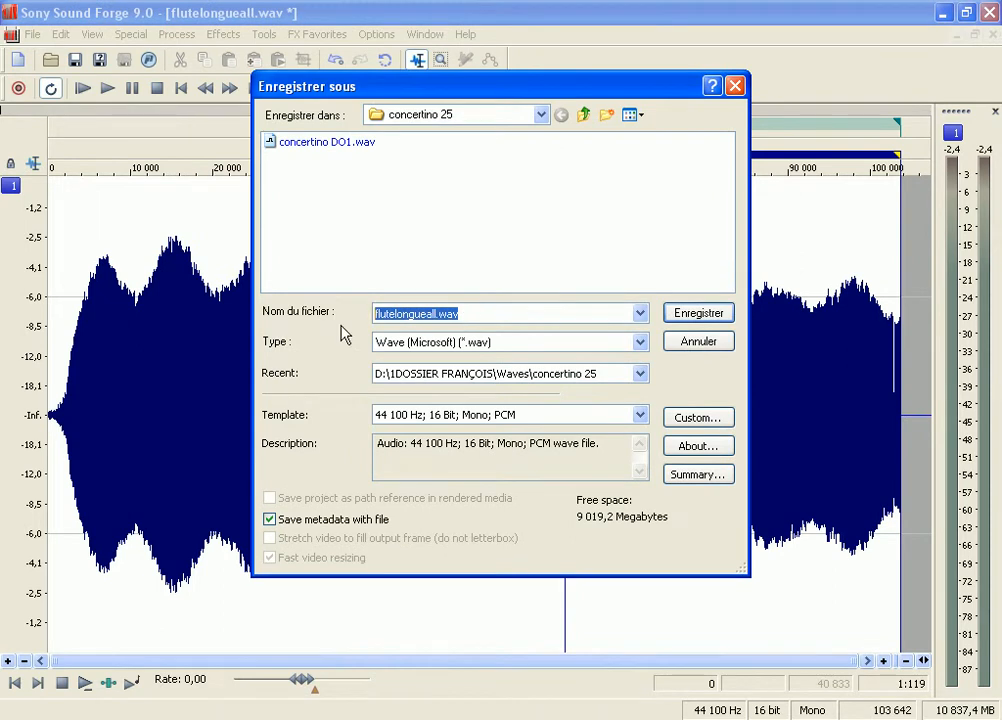
{"action": "type", "text": "flututo"}
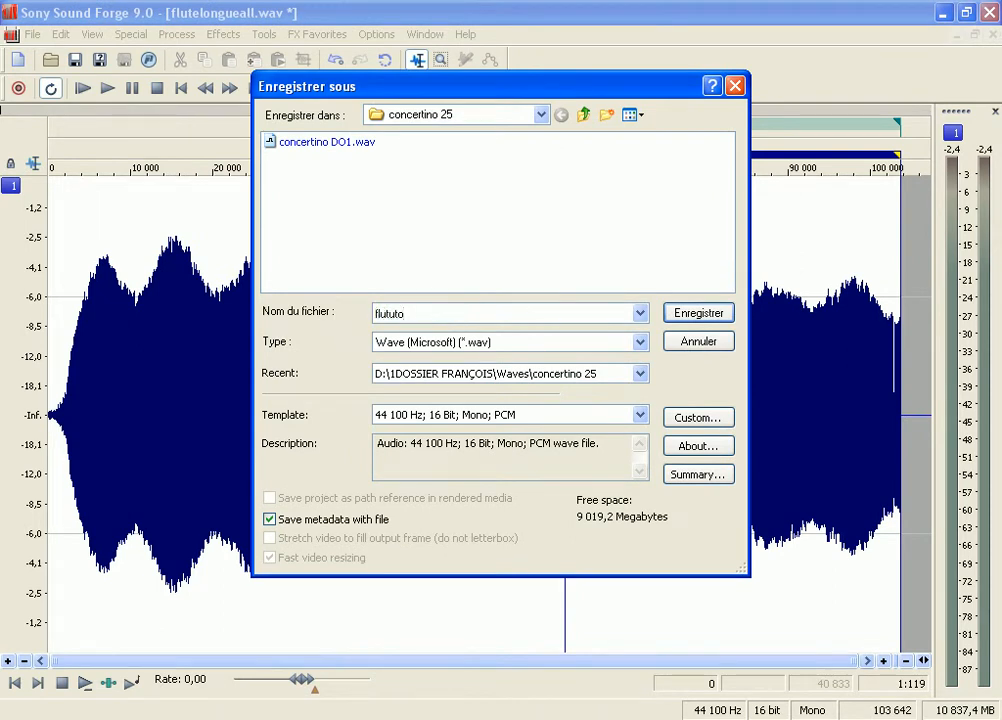
{"action": "left_click", "coordinate": [584, 116]}
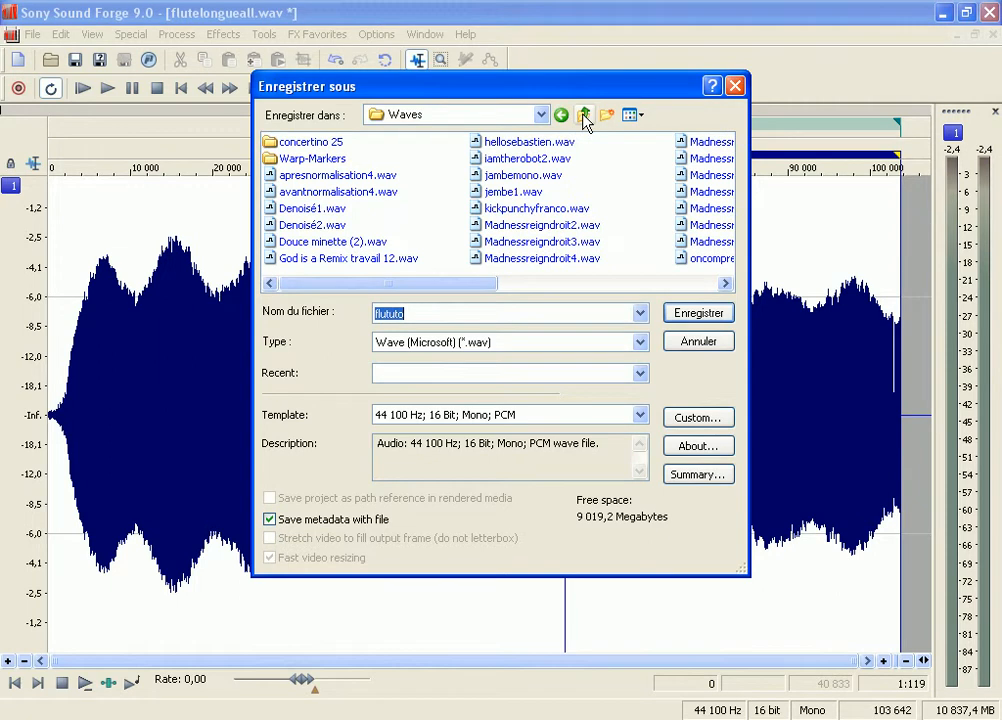
{"action": "scroll", "coordinate": [446, 173], "scroll_direction": "down", "scroll_amount": 3}
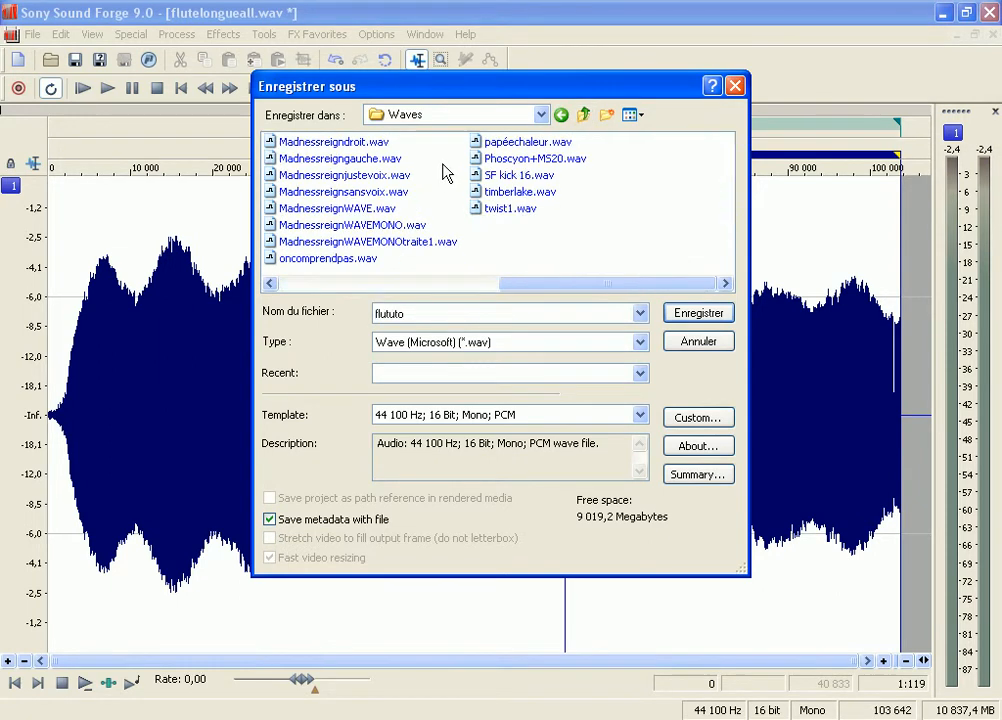
{"action": "right_click", "coordinate": [476, 236]}
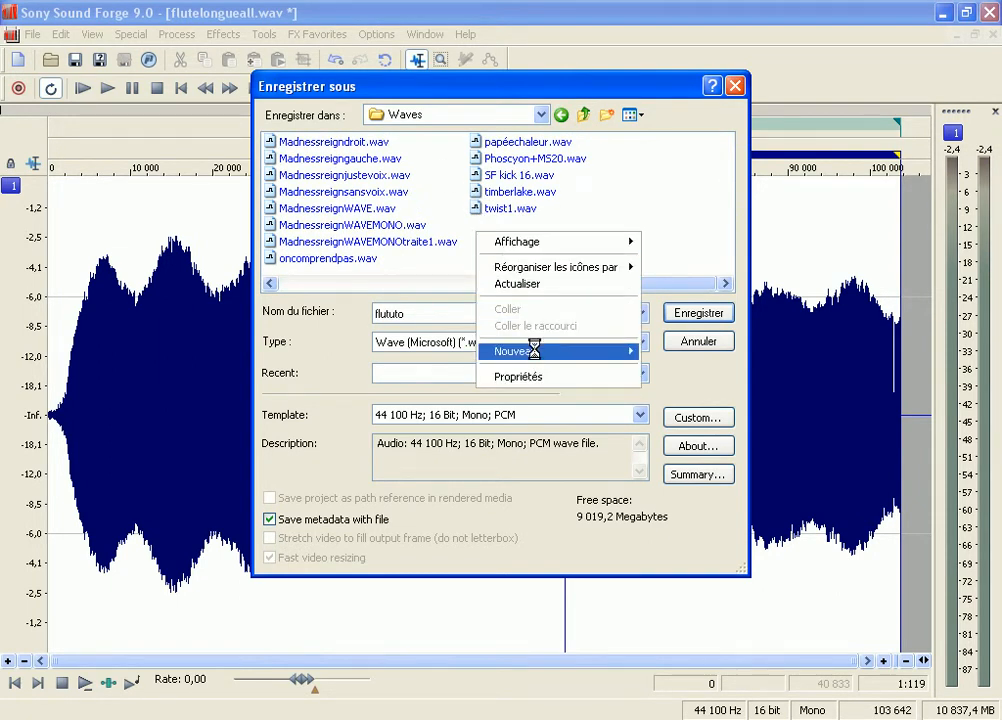
{"action": "mouse_move", "coordinate": [552, 351]}
{"action": "left_click", "coordinate": [698, 358]}
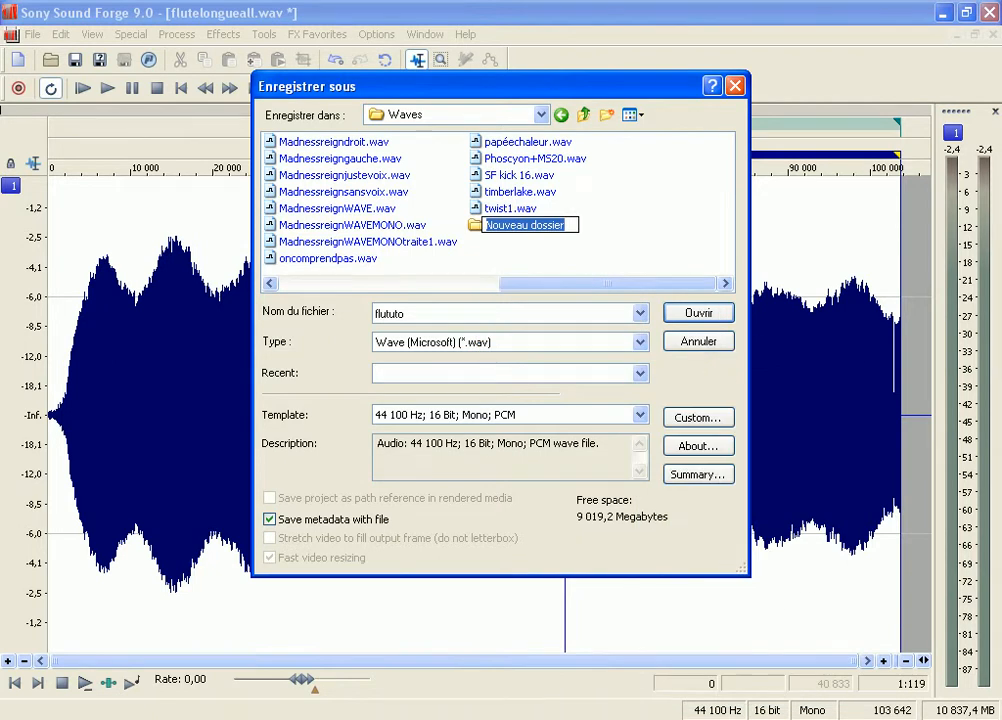
{"action": "type", "text": "flutetuto"}
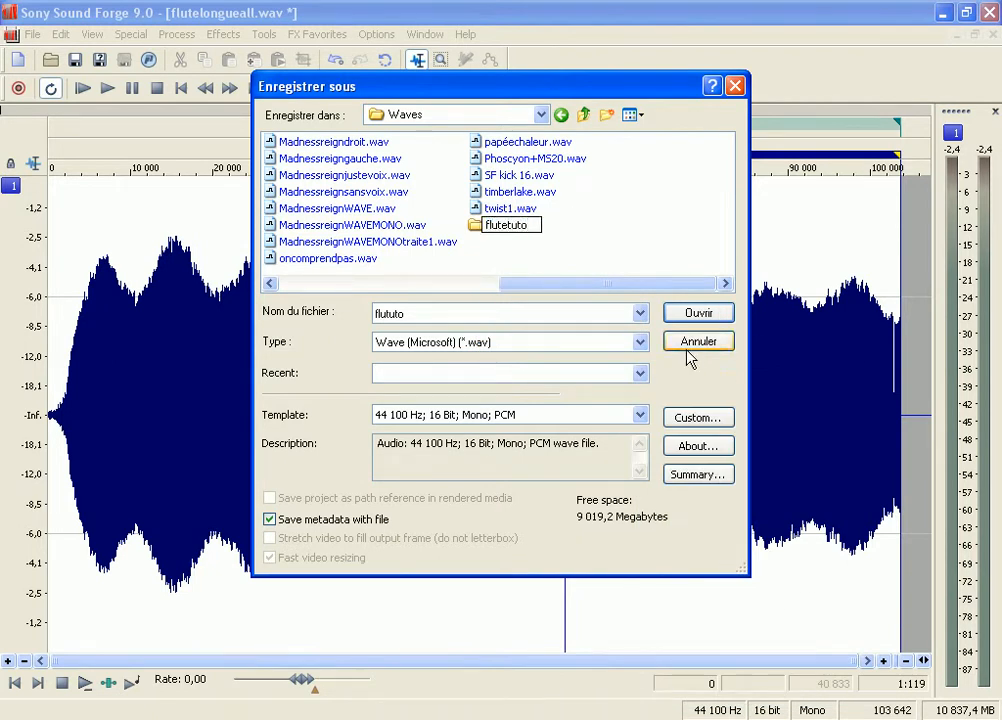
Save the recording in the flutetuto folder as flututodo, in Wave format at 44 100 Hz, 16 Bit, Mono, PCM.
{"action": "left_click", "coordinate": [515, 226]}
{"action": "double_click", "coordinate": [515, 226]}
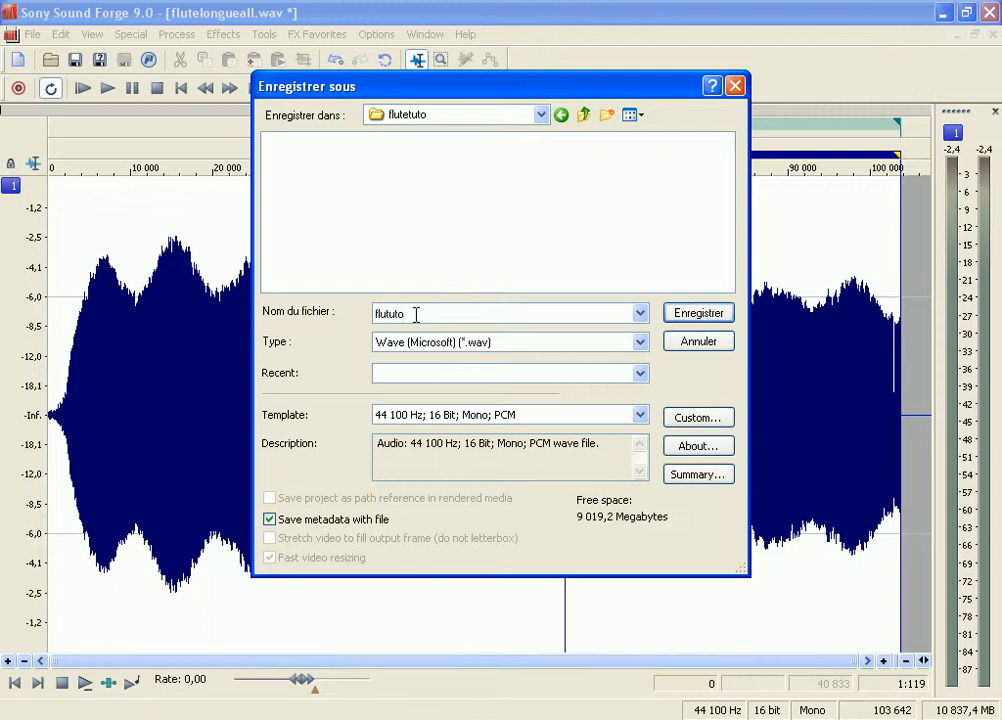
{"action": "type", "text": "do"}
{"action": "left_click", "coordinate": [698, 313]}
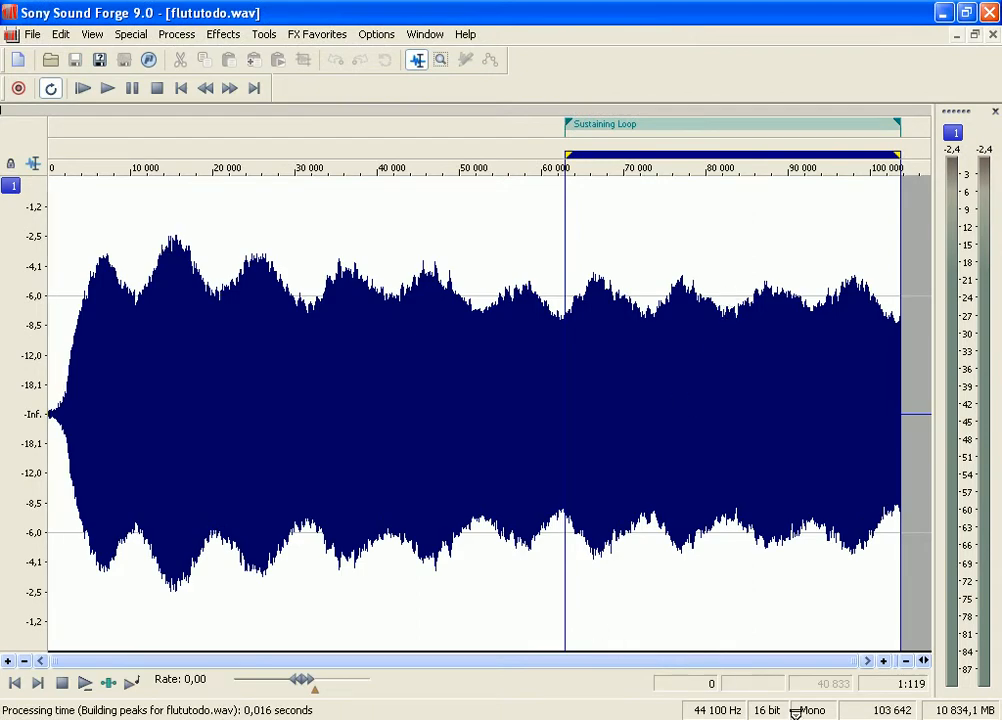
Switch to Reason, create an NN-XT Advanced Sampler below the mixer, and unfold its remote editor.
{"action": "left_click", "coordinate": [655, 718]}
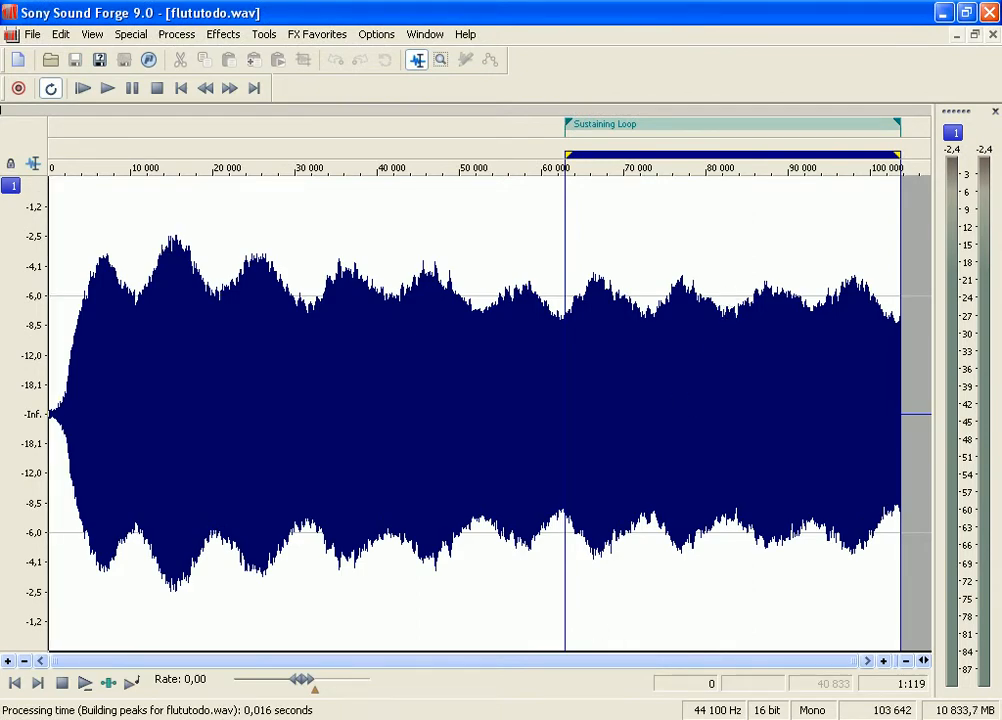
{"action": "scroll", "coordinate": [375, 310], "scroll_direction": "down", "scroll_amount": 2}
{"action": "right_click", "coordinate": [234, 219]}
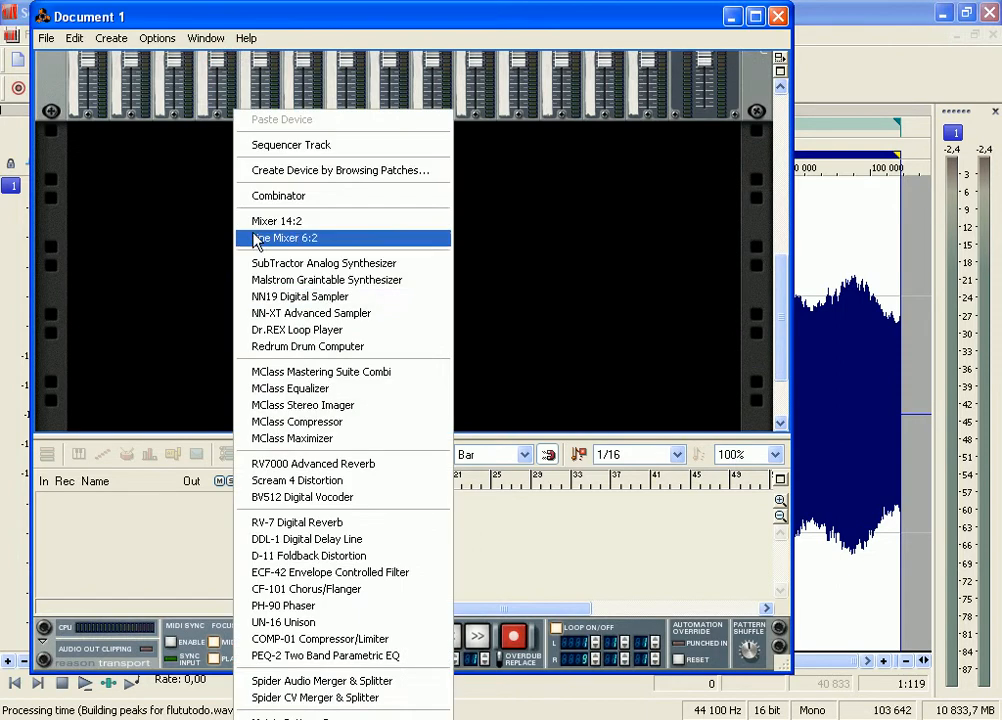
{"action": "left_click", "coordinate": [292, 314]}
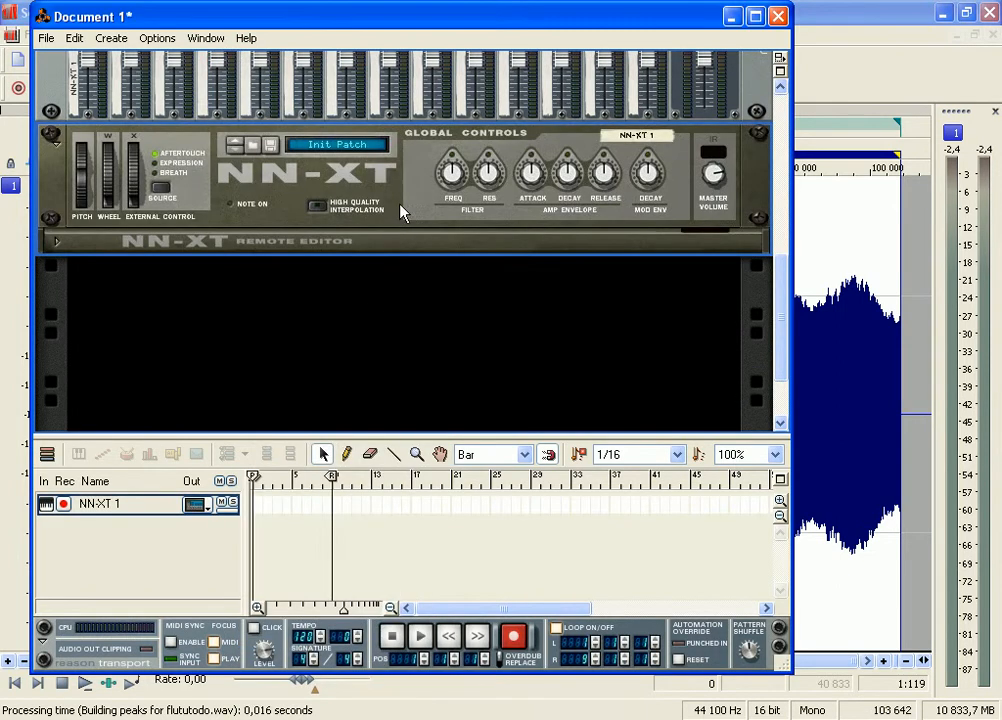
{"action": "left_click", "coordinate": [58, 242]}
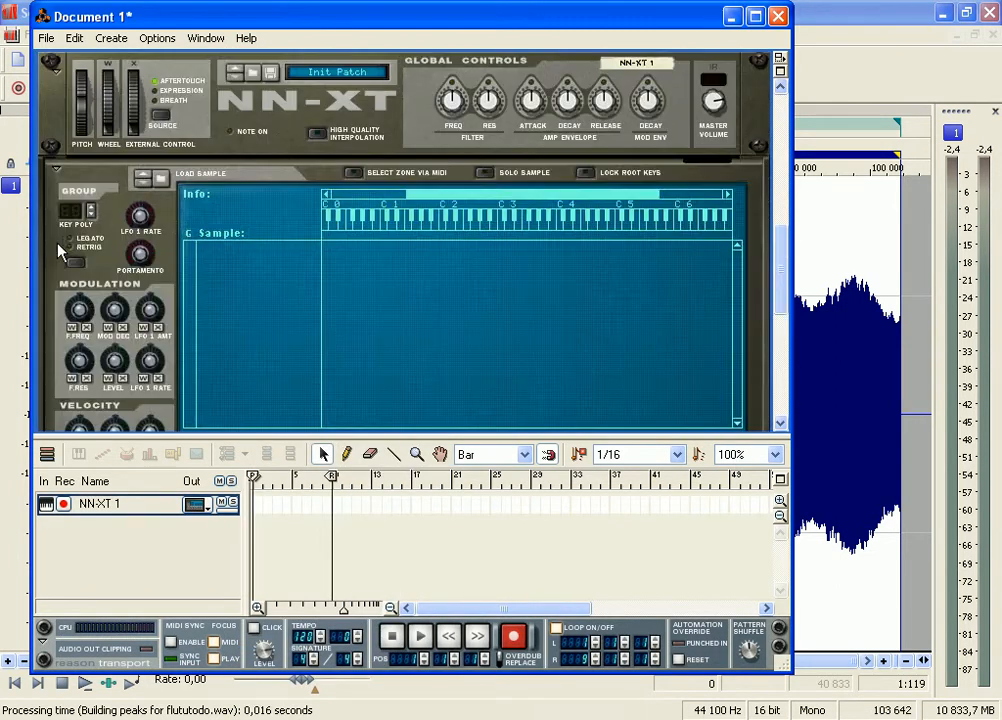
Add an empty zone to the NN-XT and shorten its key range to C 3 through C#3.
{"action": "right_click", "coordinate": [234, 266]}
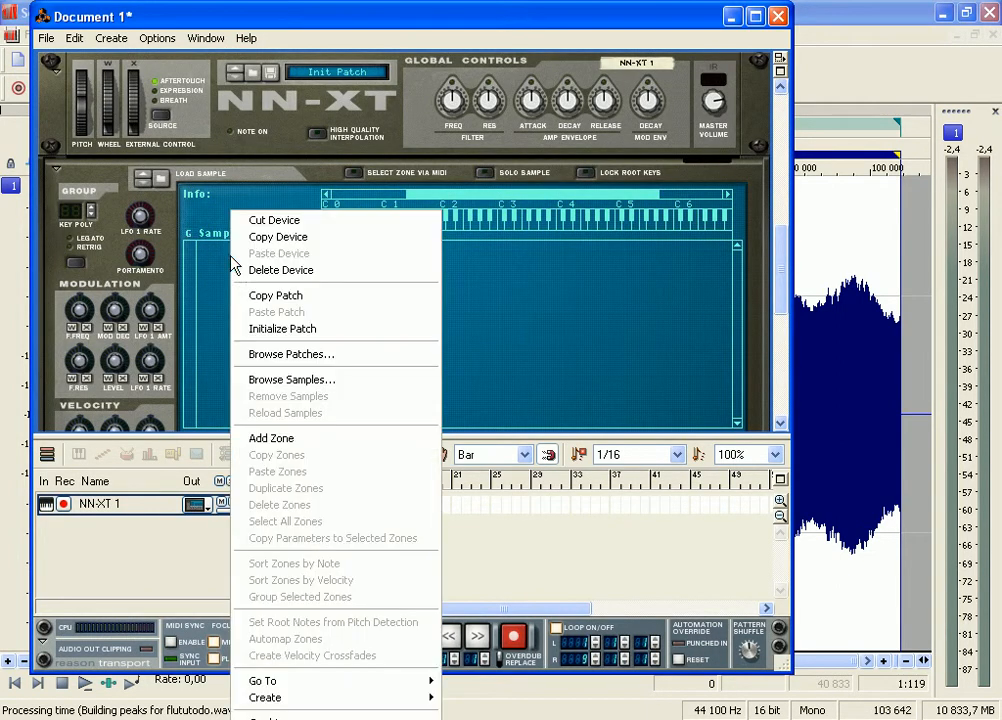
{"action": "left_click", "coordinate": [290, 438]}
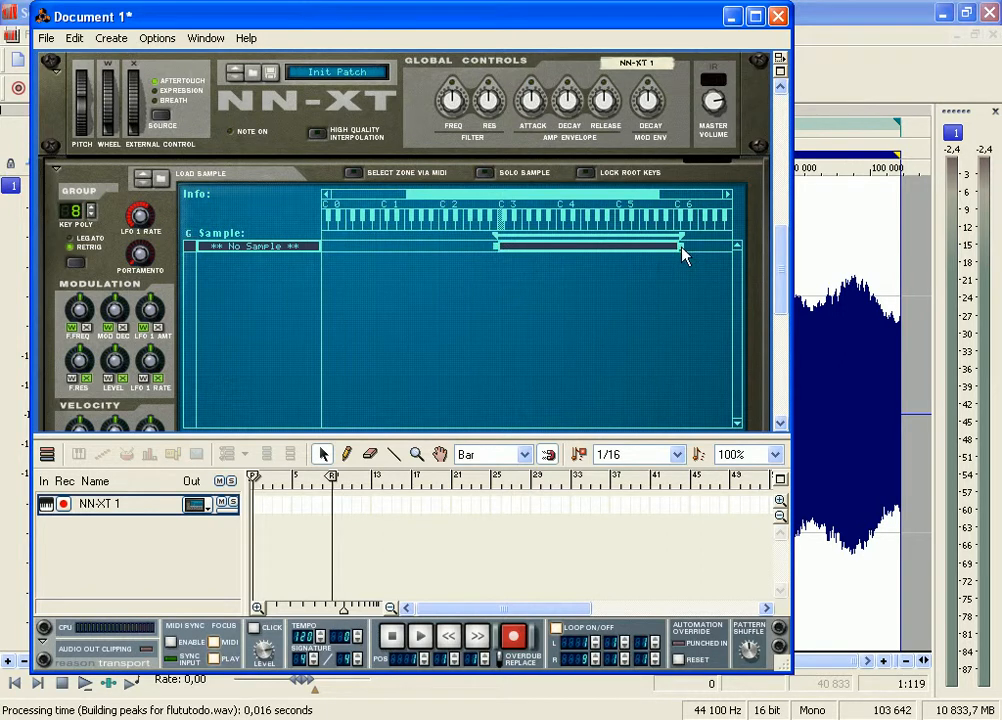
{"action": "left_click_drag", "start_coordinate": [681, 248], "coordinate": [506, 262]}
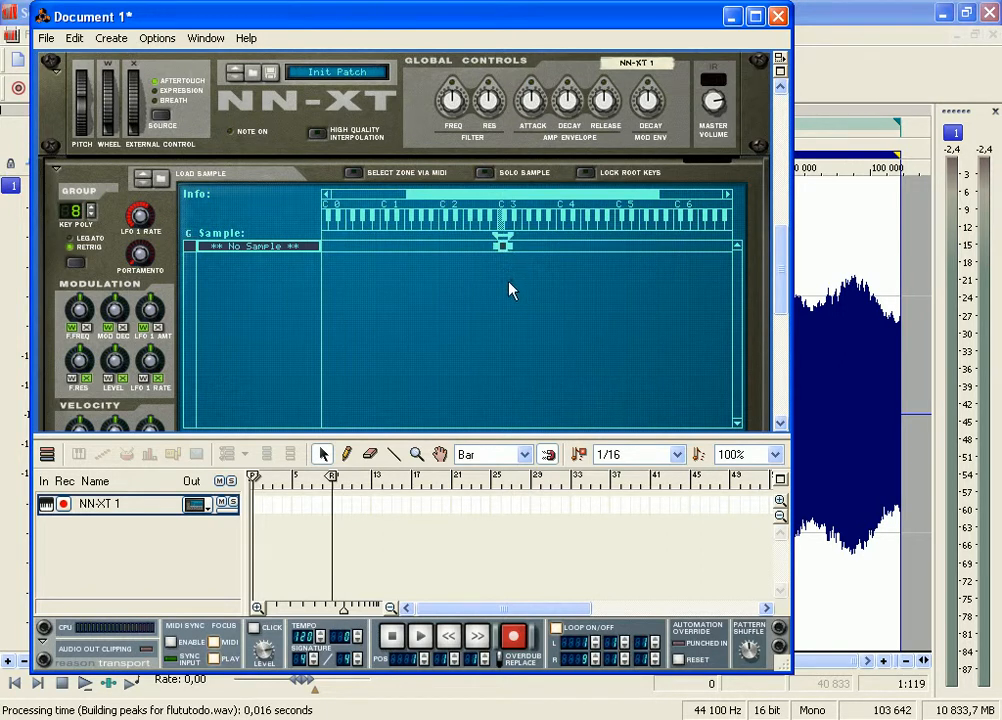
Load flututodo.wav from the flutetuto folder in Waves into the empty NN-XT zone.
{"action": "scroll", "coordinate": [371, 347], "scroll_direction": "down", "scroll_amount": 4}
{"action": "scroll", "coordinate": [335, 322], "scroll_direction": "up", "scroll_amount": 2}
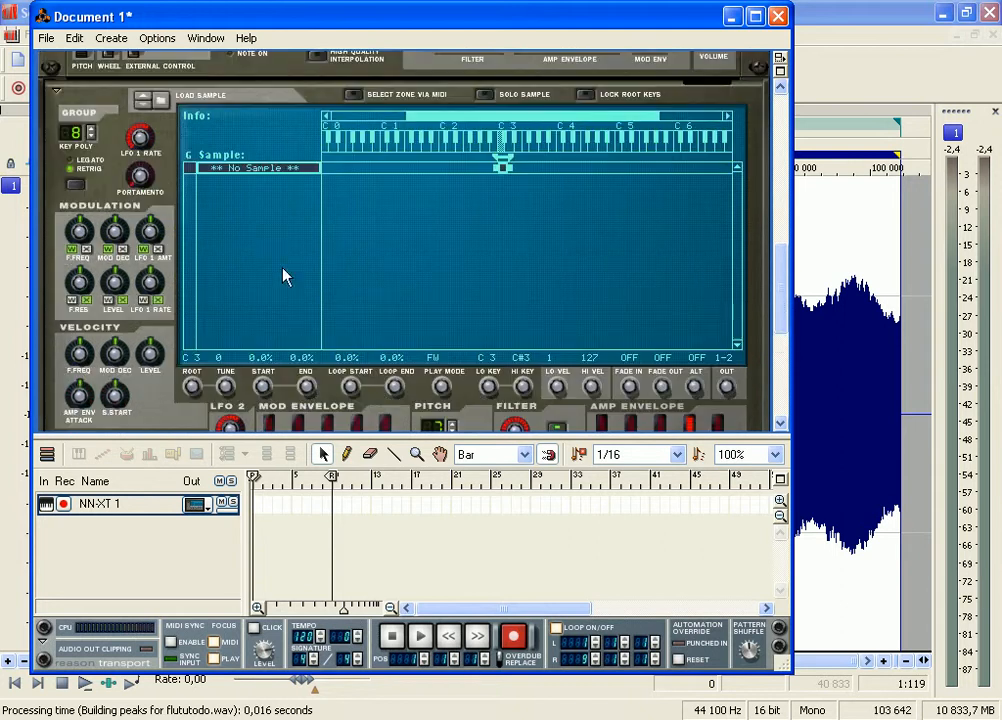
{"action": "double_click", "coordinate": [243, 169]}
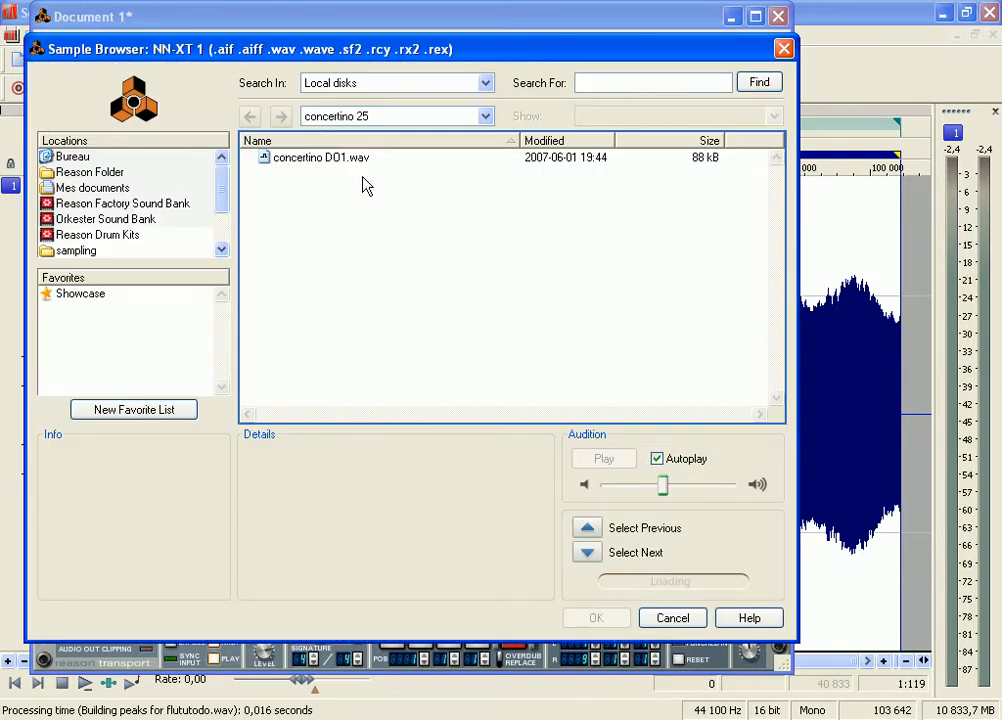
{"action": "left_click", "coordinate": [480, 117]}
{"action": "left_click", "coordinate": [330, 186]}
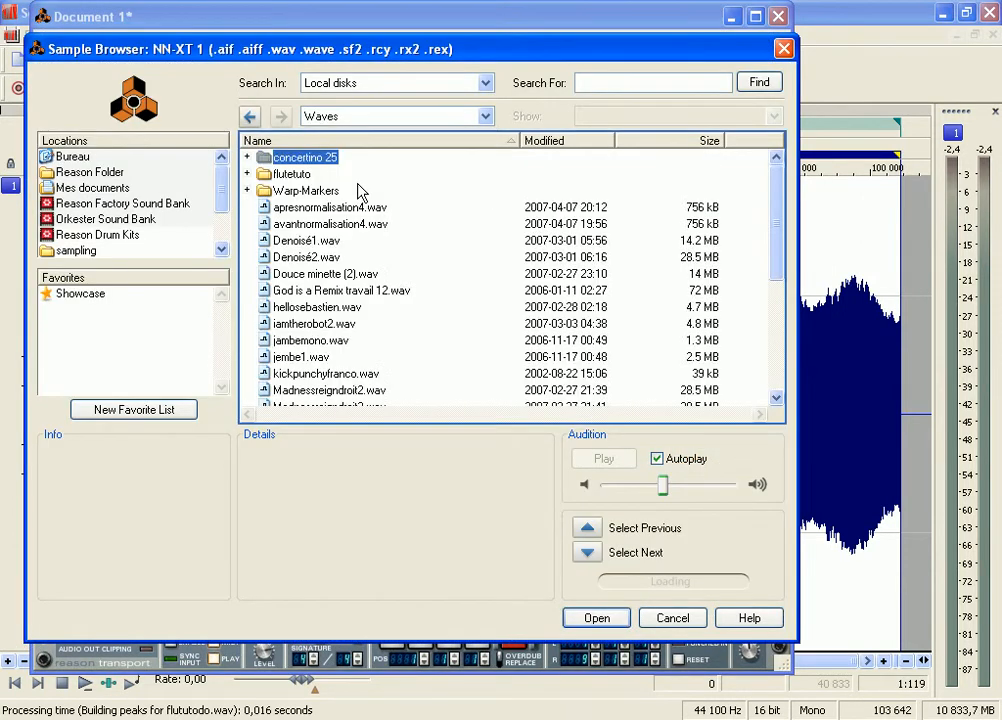
{"action": "double_click", "coordinate": [290, 173]}
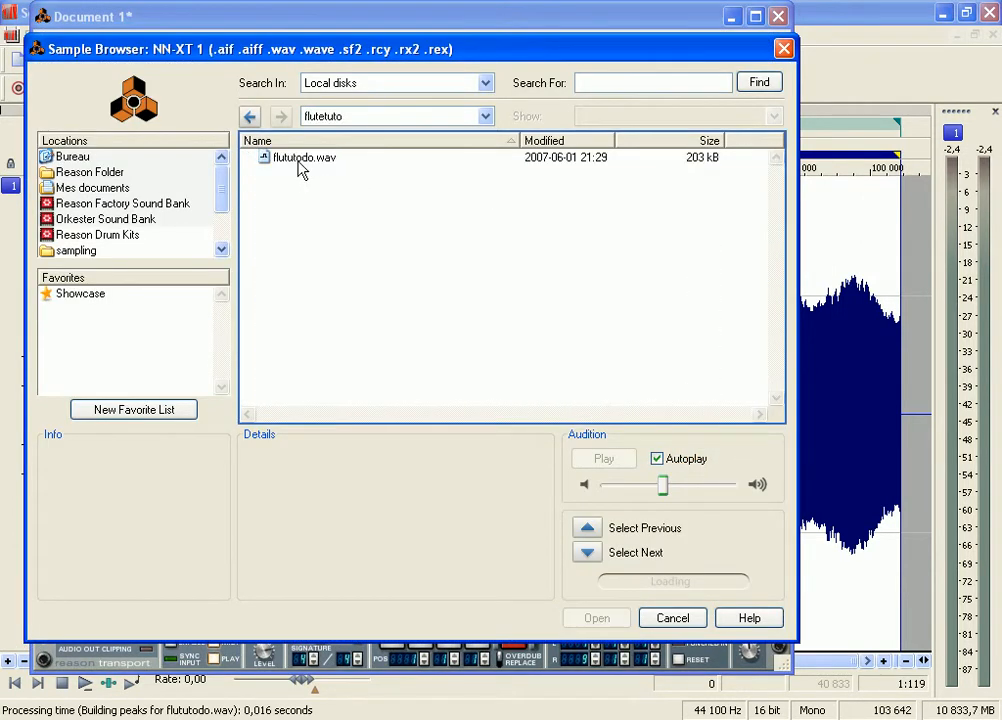
{"action": "double_click", "coordinate": [295, 162]}
Compare the loaded sample's loop start, loop end and play mode with the sustaining loop on the Sound Forge waveform behind.
{"action": "left_click_drag", "start_coordinate": [777, 260], "coordinate": [777, 273]}
{"action": "left_click_drag", "start_coordinate": [672, 16], "coordinate": [686, 300]}
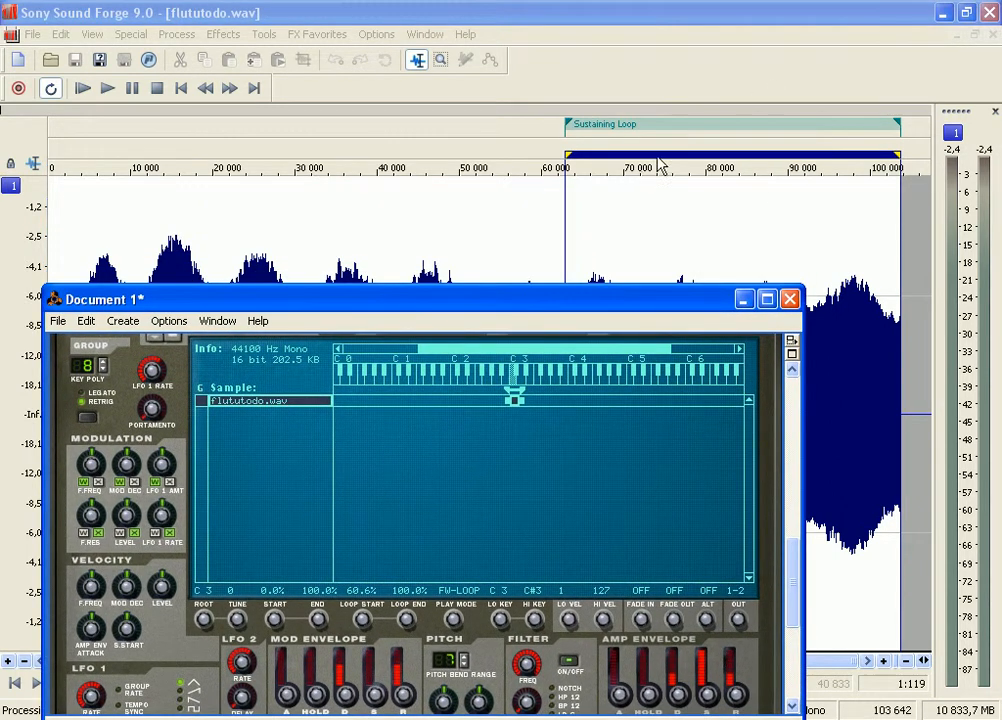
{"action": "left_click_drag", "start_coordinate": [574, 298], "coordinate": [568, 58]}
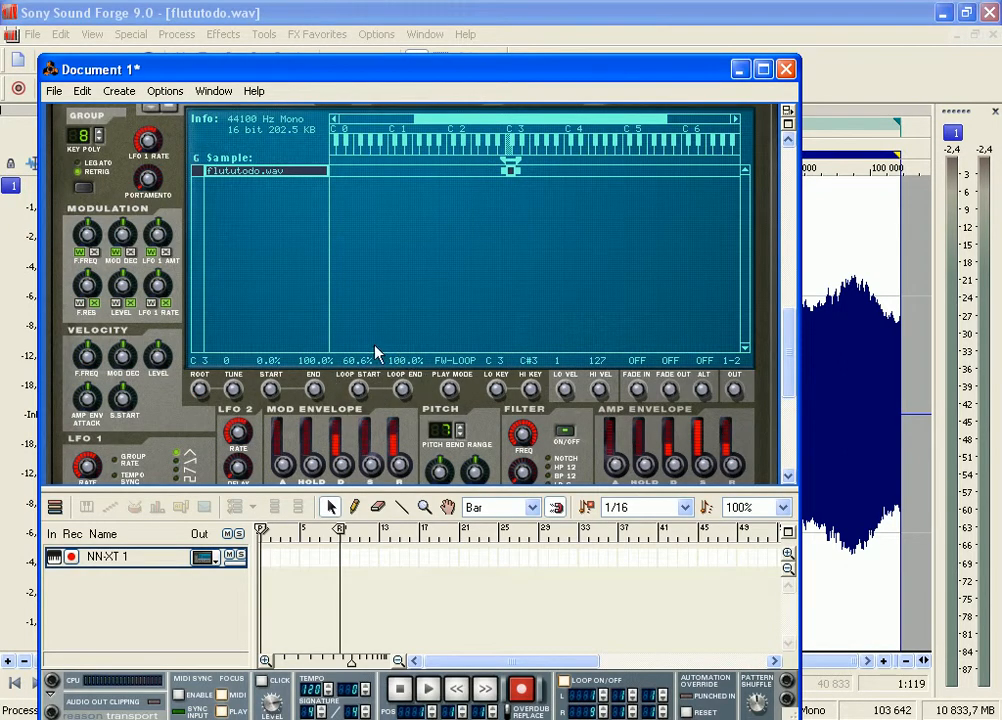
{"action": "mouse_move", "coordinate": [516, 77]}
{"action": "left_mouse_down"}
{"action": "mouse_move", "coordinate": [595, 494]}
{"action": "mouse_move", "coordinate": [572, 230]}
{"action": "mouse_move", "coordinate": [533, 80]}
{"action": "left_mouse_up"}
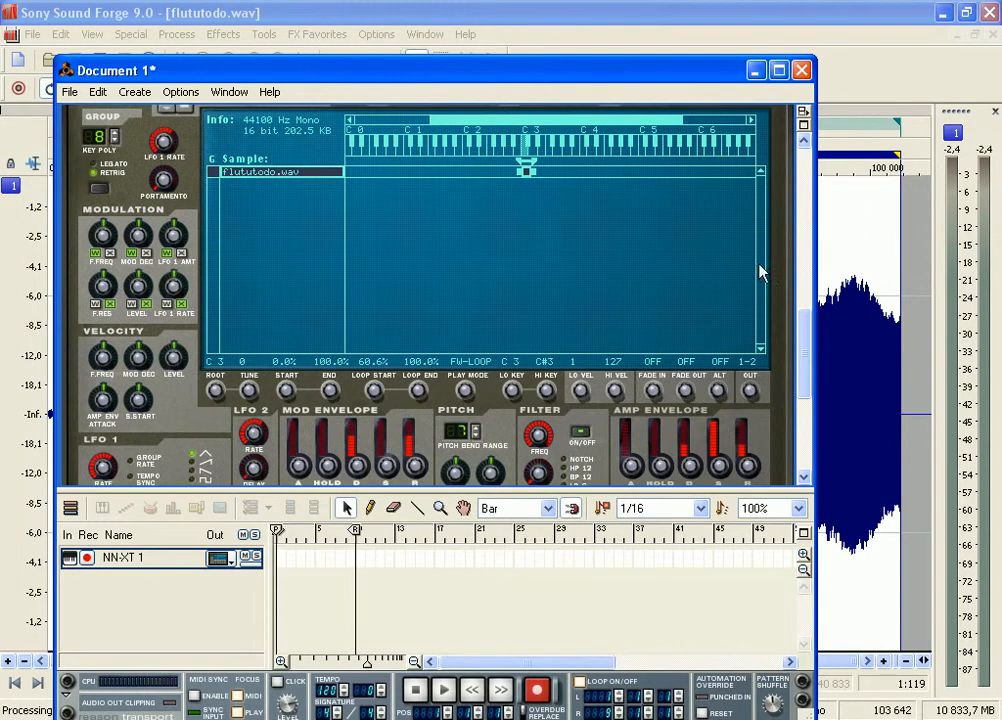
Examine the NN-XT's main panel and remote editor, including the sample's key zone, loop values and pitch controls.
{"action": "scroll", "coordinate": [806, 325], "scroll_direction": "up", "scroll_amount": 1}
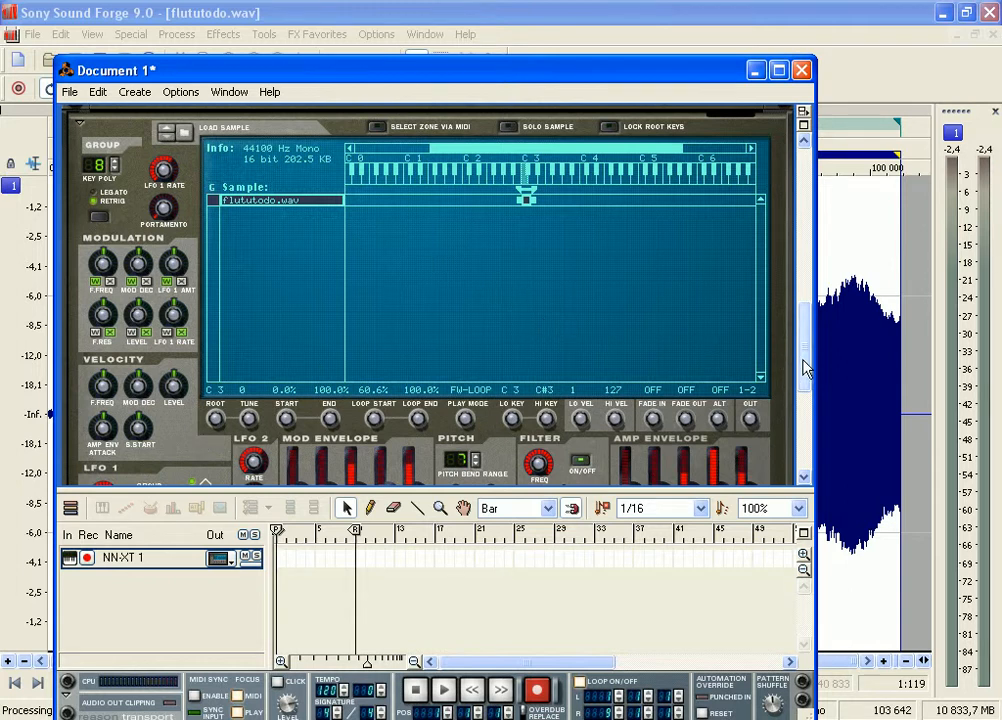
{"action": "left_click_drag", "start_coordinate": [805, 351], "coordinate": [805, 324]}
{"action": "scroll", "coordinate": [316, 196], "scroll_direction": "up", "scroll_amount": 3}
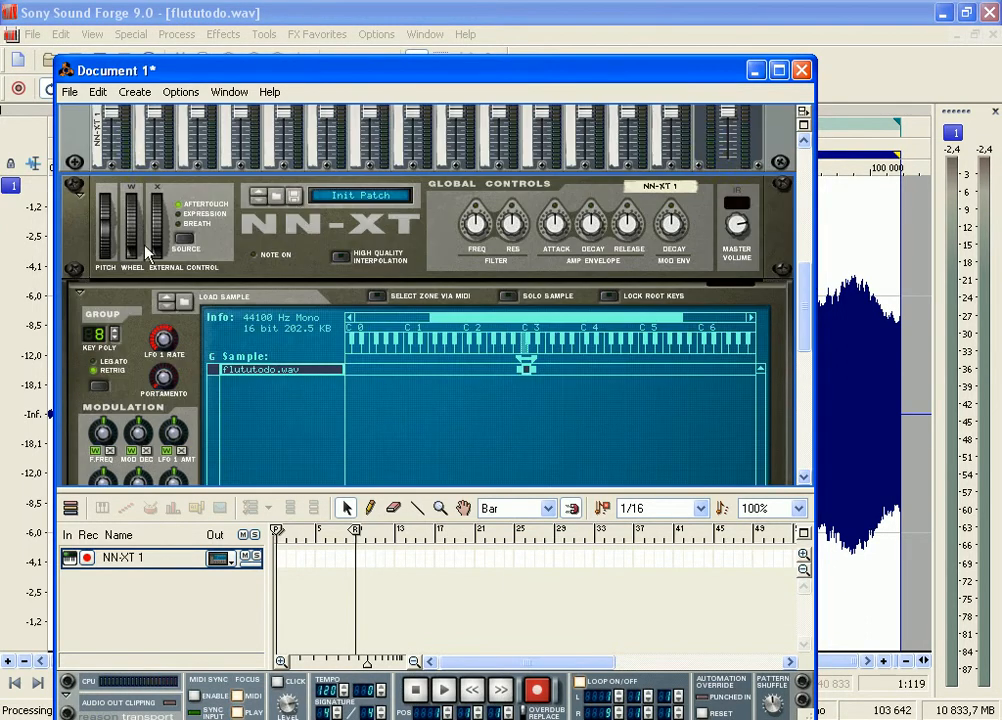
{"action": "left_click", "coordinate": [80, 296]}
{"action": "left_click", "coordinate": [80, 298]}
{"action": "scroll", "coordinate": [559, 300], "scroll_direction": "down", "scroll_amount": 3}
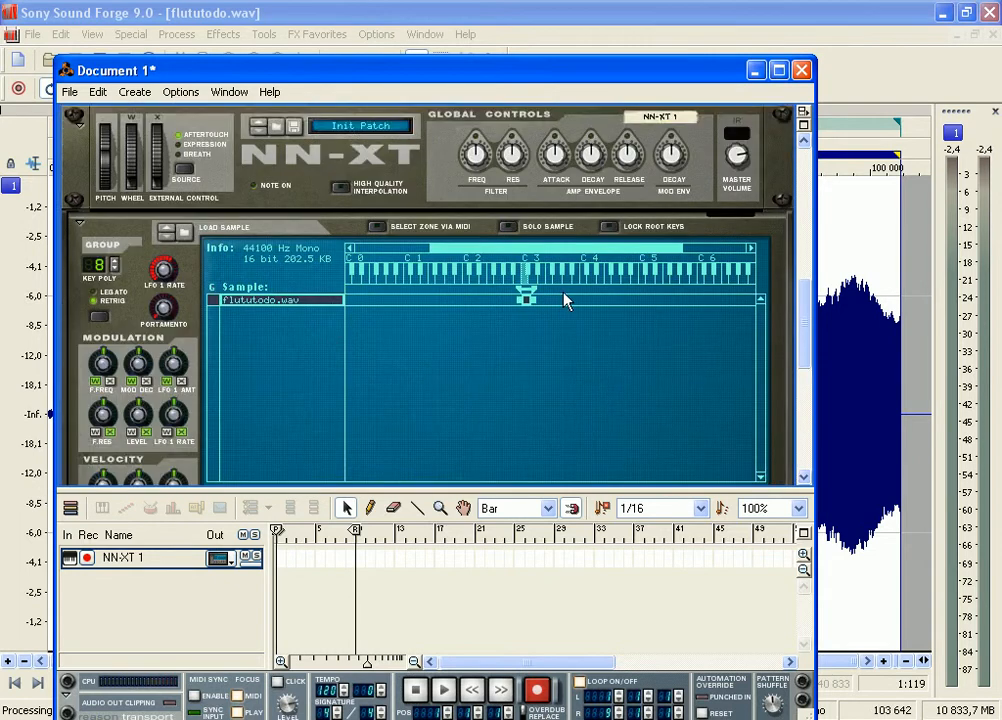
{"action": "scroll", "coordinate": [804, 333], "scroll_direction": "up", "scroll_amount": 2}
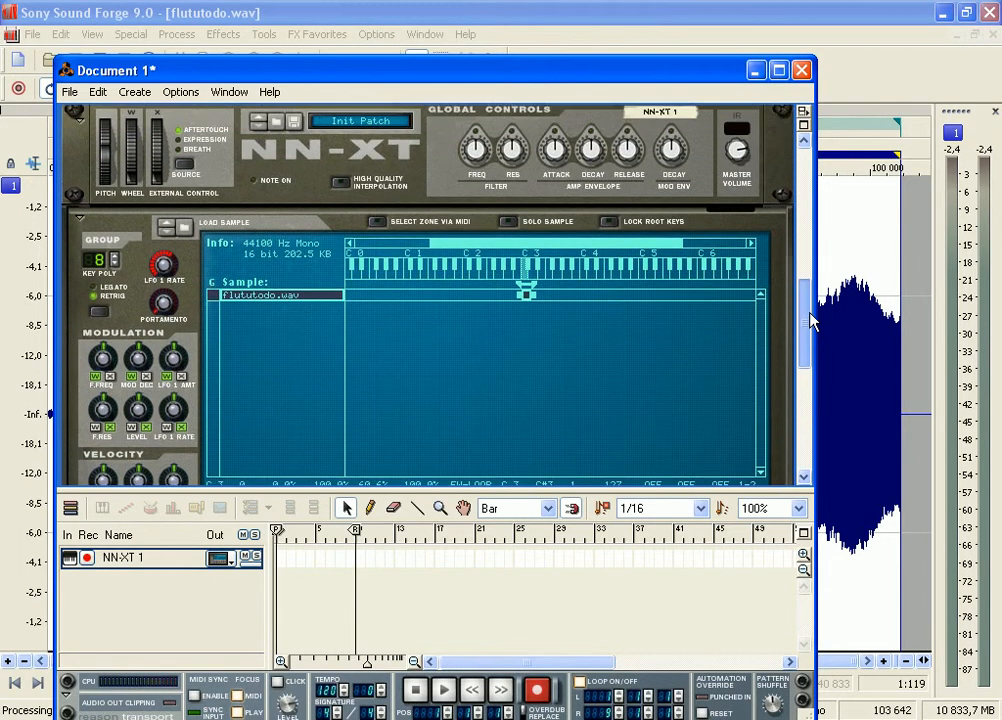
{"action": "left_click_drag", "start_coordinate": [811, 320], "coordinate": [817, 288]}
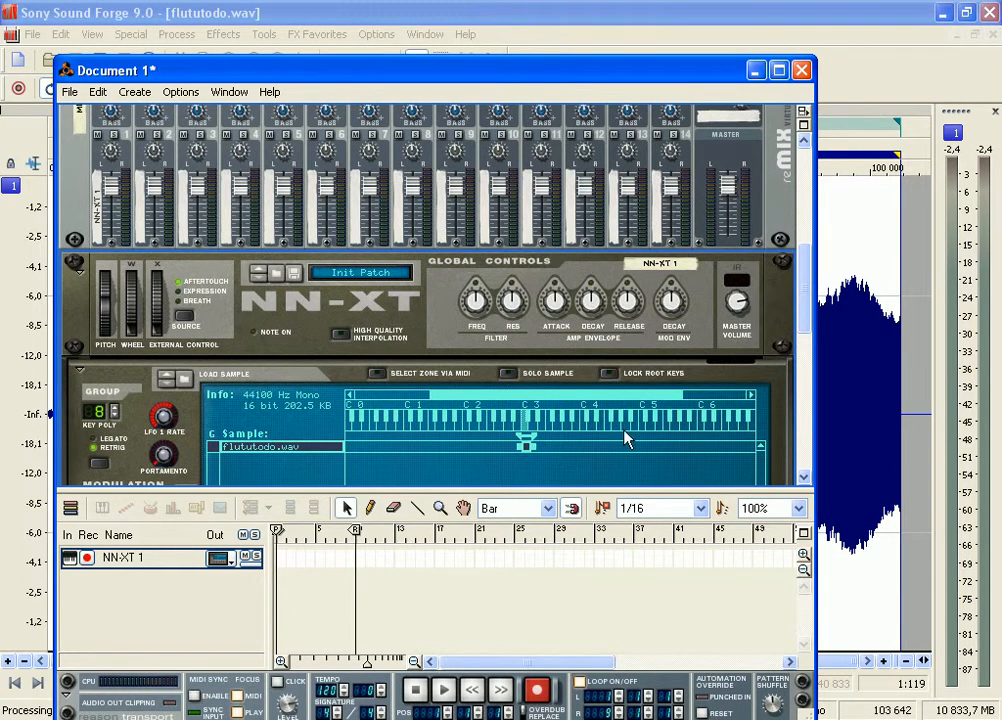
{"action": "left_click_drag", "start_coordinate": [812, 288], "coordinate": [808, 340]}
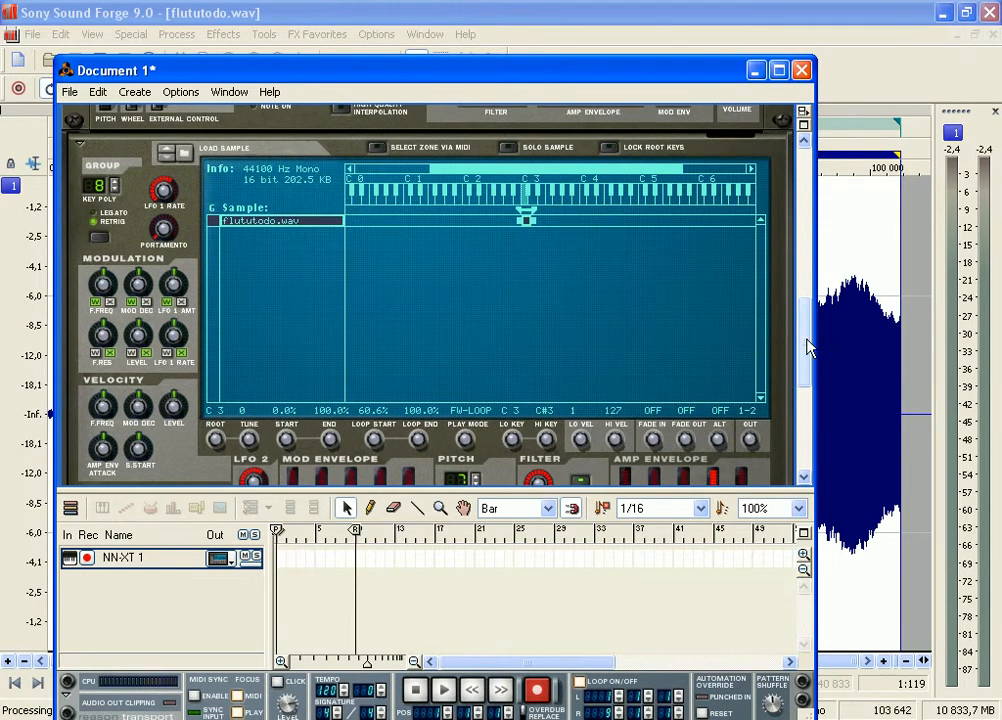
{"action": "scroll", "coordinate": [808, 343], "scroll_direction": "up", "scroll_amount": 1}
{"action": "left_click_drag", "start_coordinate": [808, 345], "coordinate": [808, 332]}
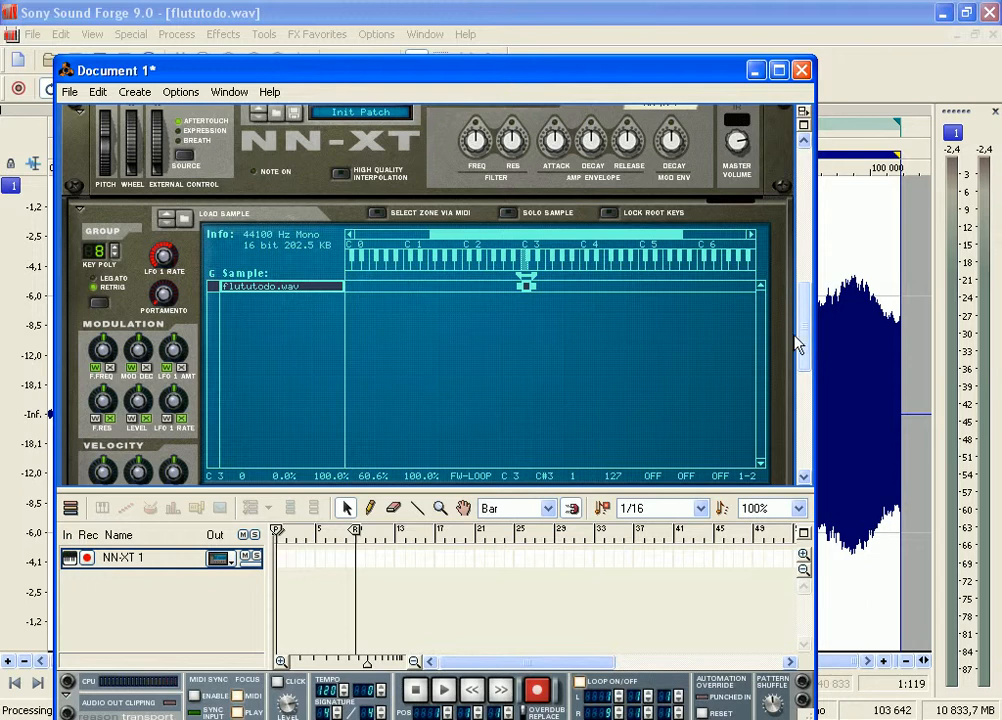
{"action": "left_click_drag", "start_coordinate": [801, 329], "coordinate": [811, 370]}
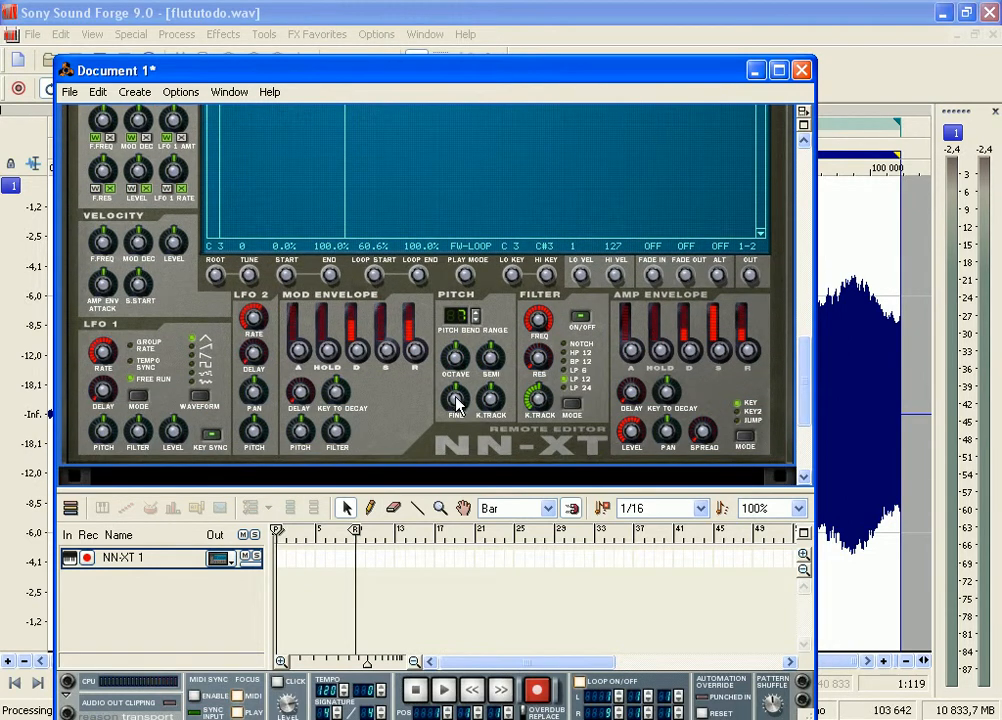
{"action": "scroll", "coordinate": [509, 374], "scroll_direction": "up", "scroll_amount": 3}
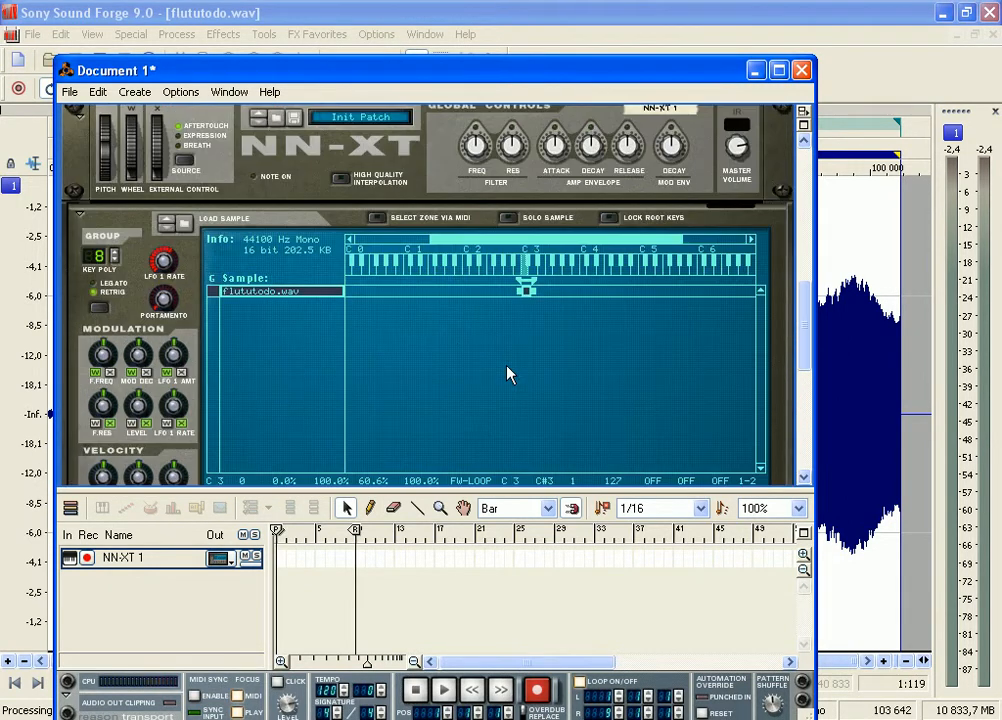
Try the sample tune of the flututodo.wav zone upward and downward, ending at -50.
{"action": "left_click_drag", "start_coordinate": [802, 328], "coordinate": [802, 344]}
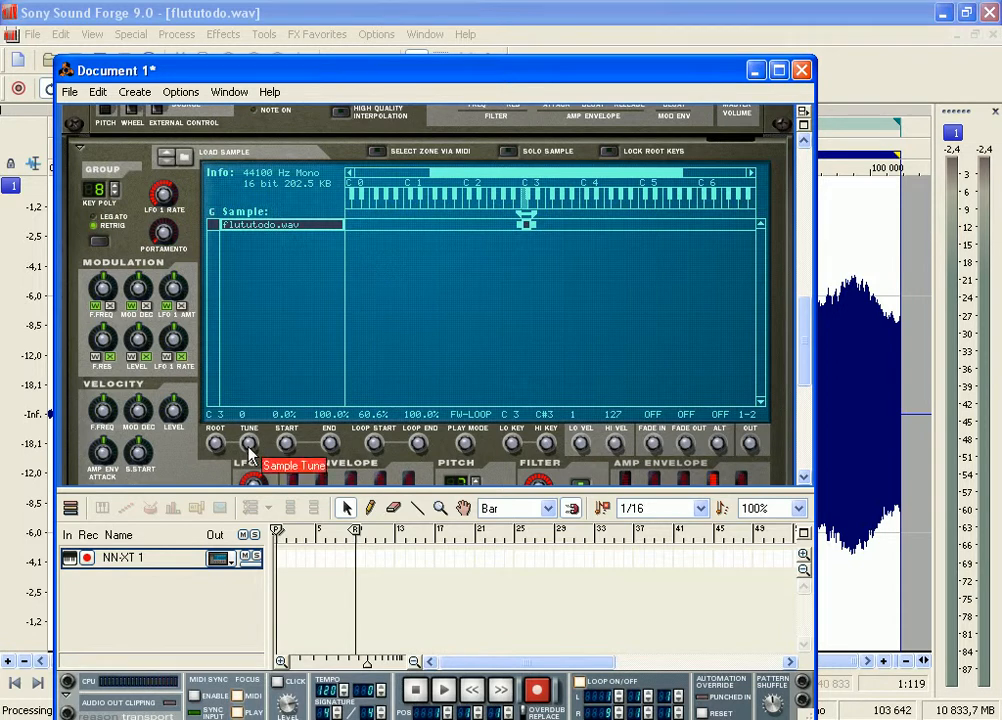
{"action": "left_click_drag", "start_coordinate": [249, 447], "coordinate": [303, 1]}
{"action": "left_click_drag", "start_coordinate": [252, 407], "coordinate": [258, 600]}
{"action": "left_click_drag", "start_coordinate": [250, 446], "coordinate": [311, 48]}
{"action": "left_click_drag", "start_coordinate": [251, 445], "coordinate": [250, 579]}
{"action": "left_click_drag", "start_coordinate": [250, 453], "coordinate": [251, 498]}
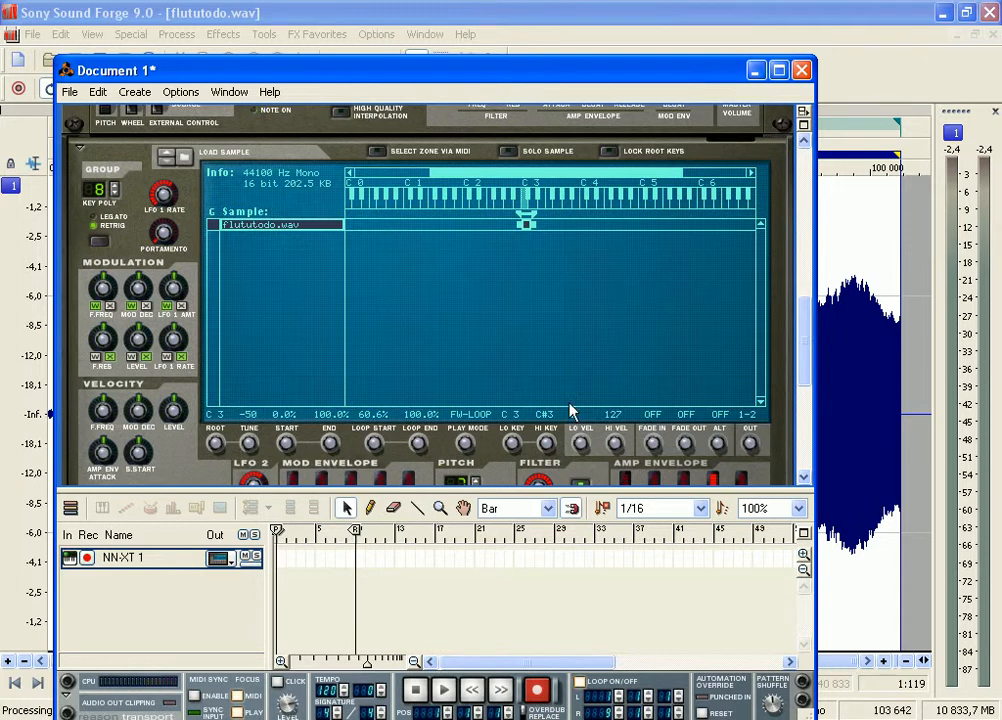
Review the sustaining loop on the Sound Forge waveform behind against the NN-XT zone's loop parameters, then move the Reason window back over it.
{"action": "scroll", "coordinate": [808, 360], "scroll_direction": "down", "scroll_amount": 1}
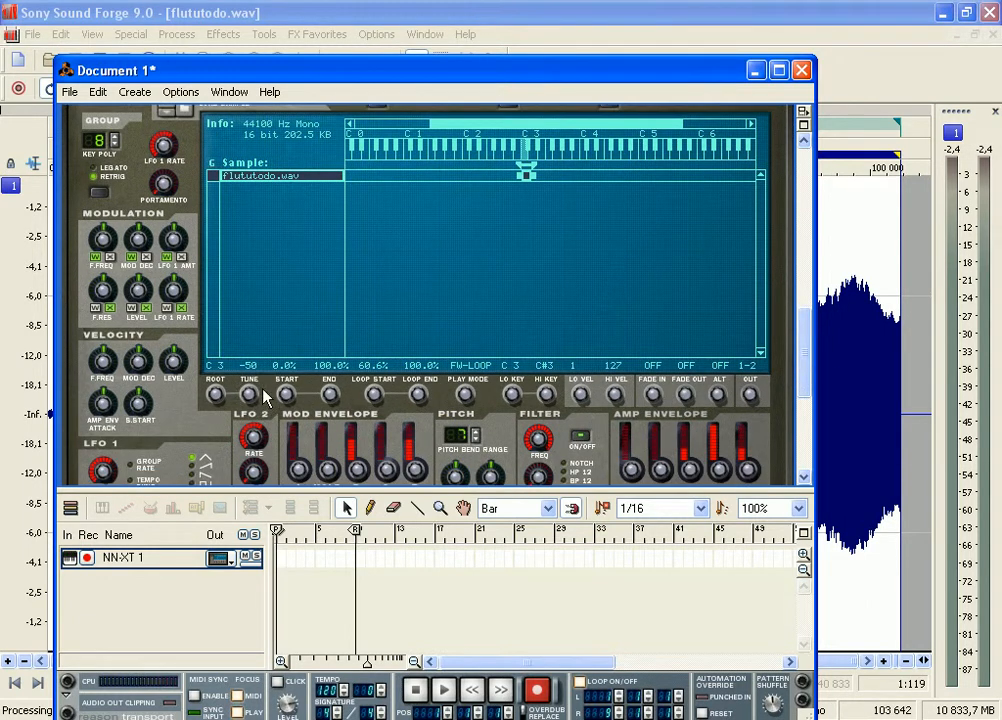
{"action": "scroll", "coordinate": [800, 352], "scroll_direction": "down", "scroll_amount": 1}
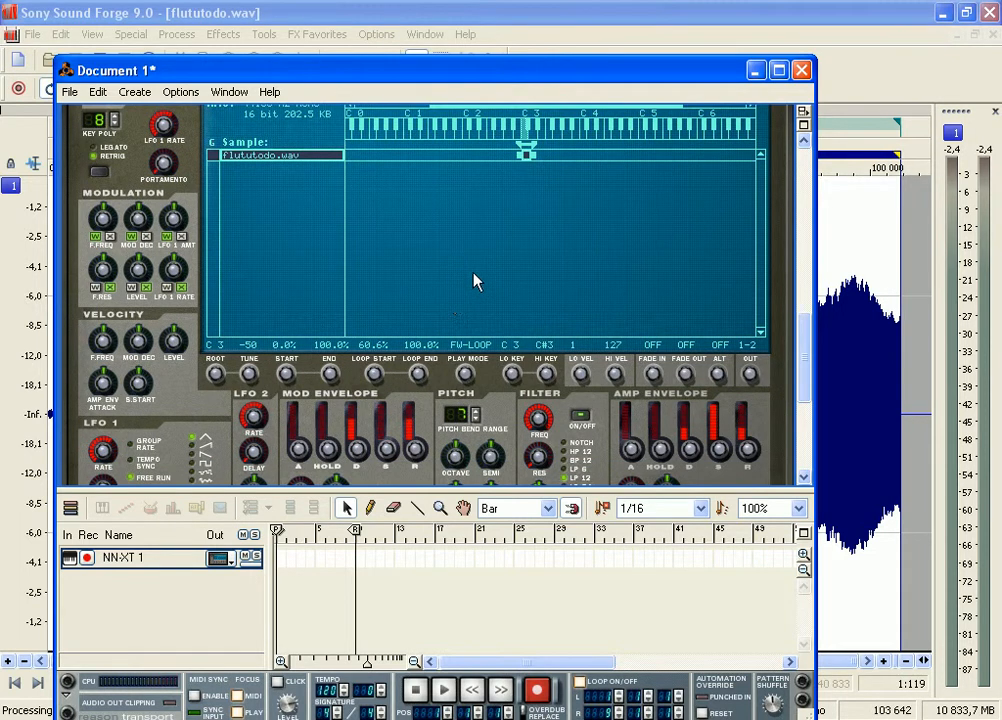
{"action": "left_click_drag", "start_coordinate": [566, 80], "coordinate": [566, 368]}
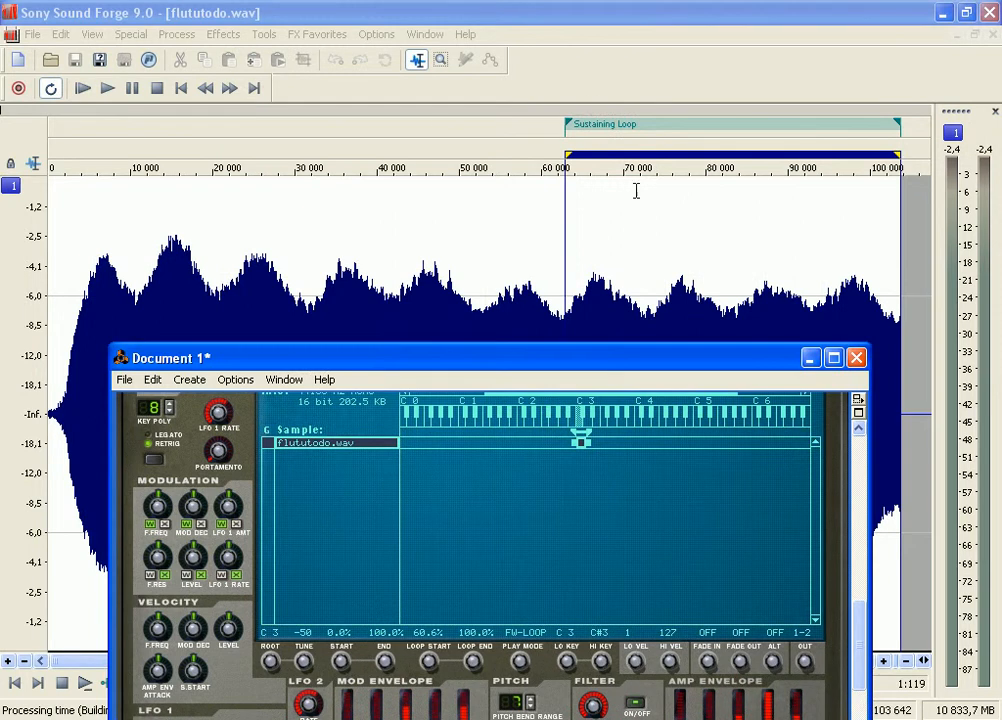
{"action": "left_click_drag", "start_coordinate": [660, 374], "coordinate": [664, 358]}
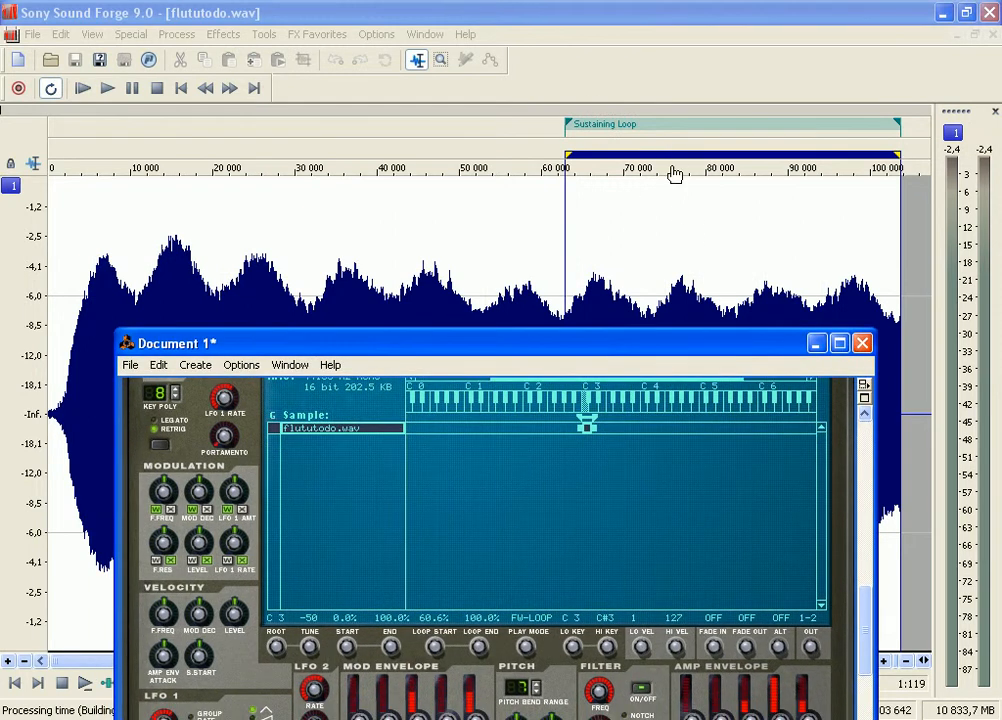
{"action": "left_click_drag", "start_coordinate": [604, 351], "coordinate": [584, 122]}
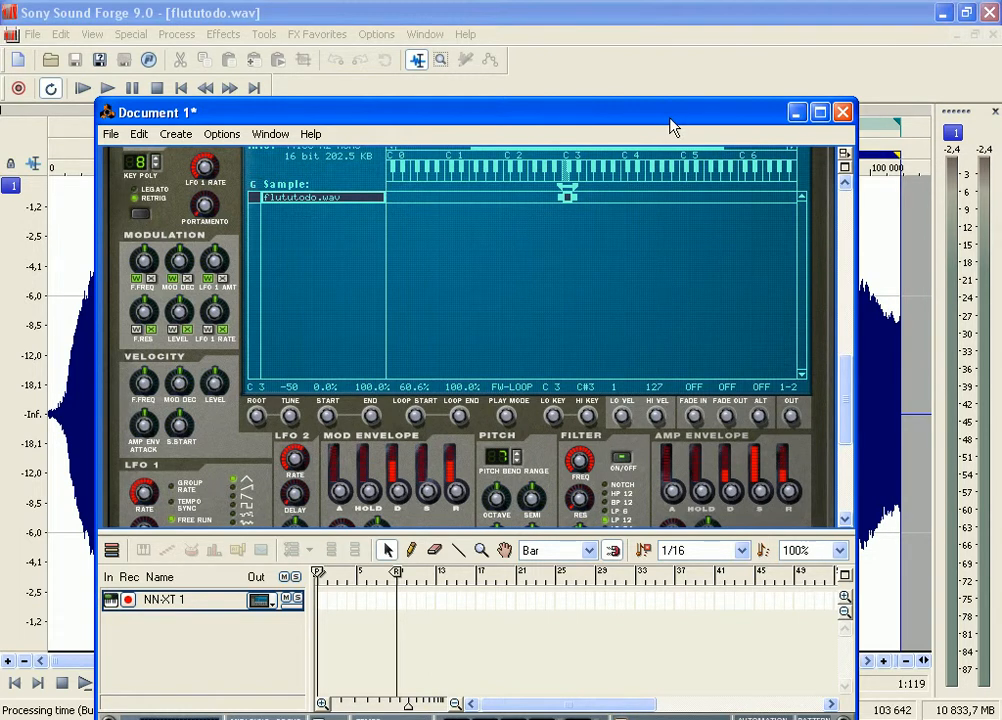
{"action": "left_click_drag", "start_coordinate": [649, 116], "coordinate": [633, 93]}
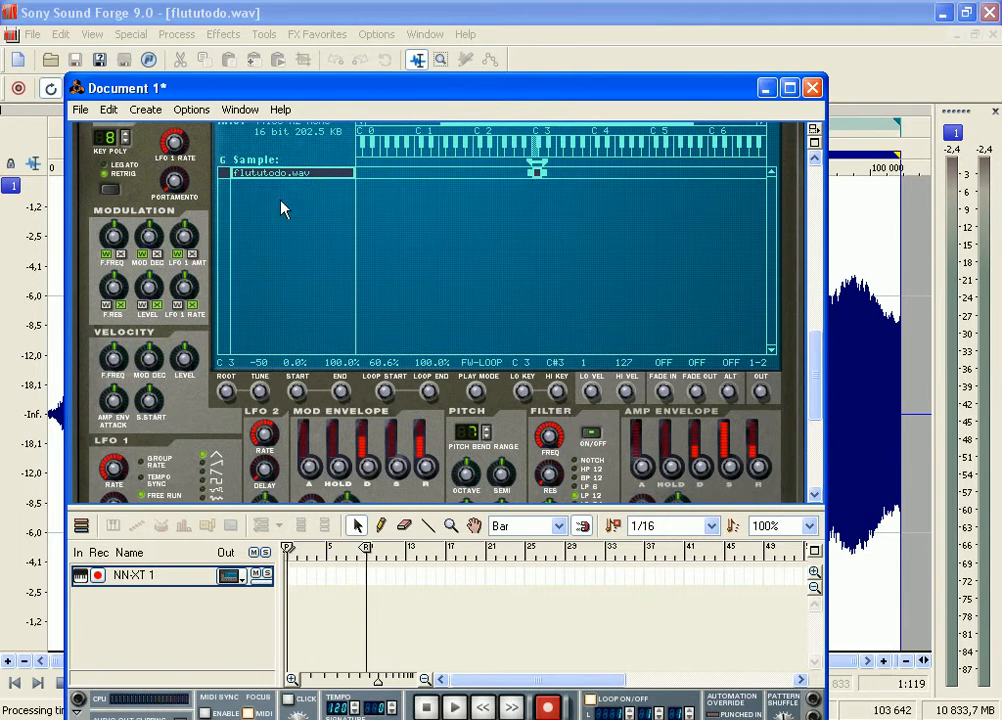
{"action": "left_click_drag", "start_coordinate": [510, 88], "coordinate": [519, 67]}
Enlarge the rack area by shrinking the sequencer so the NN-XT main panel and the zone's sample parameters fit in view together.
{"action": "left_click_drag", "start_coordinate": [822, 345], "coordinate": [828, 287]}
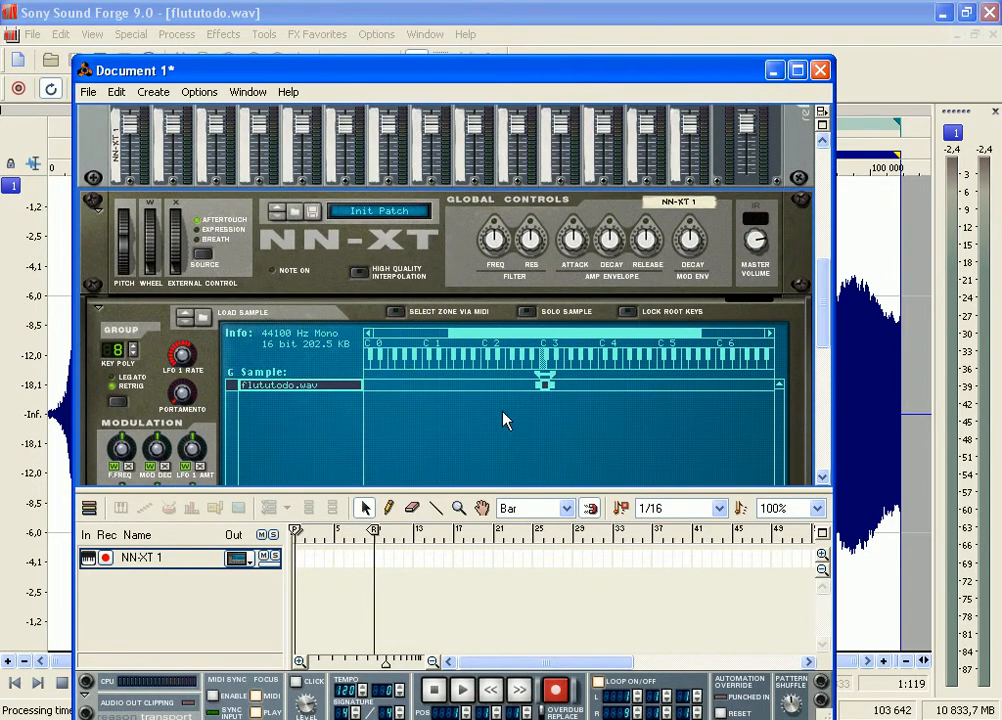
{"action": "left_click_drag", "start_coordinate": [484, 492], "coordinate": [484, 596]}
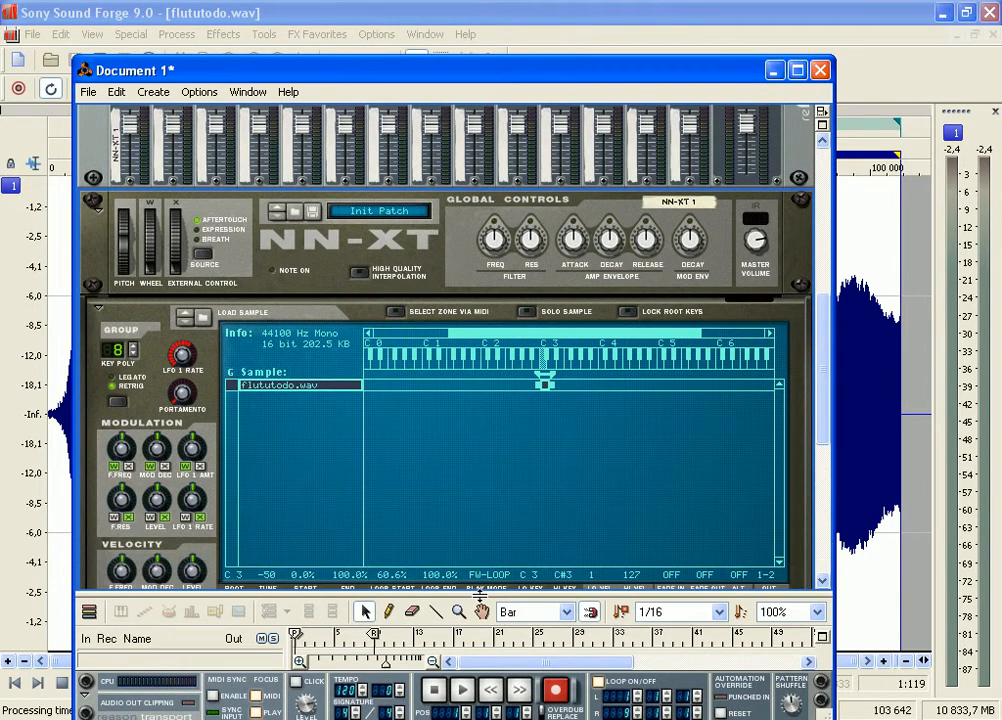
{"action": "left_click_drag", "start_coordinate": [828, 372], "coordinate": [823, 405]}
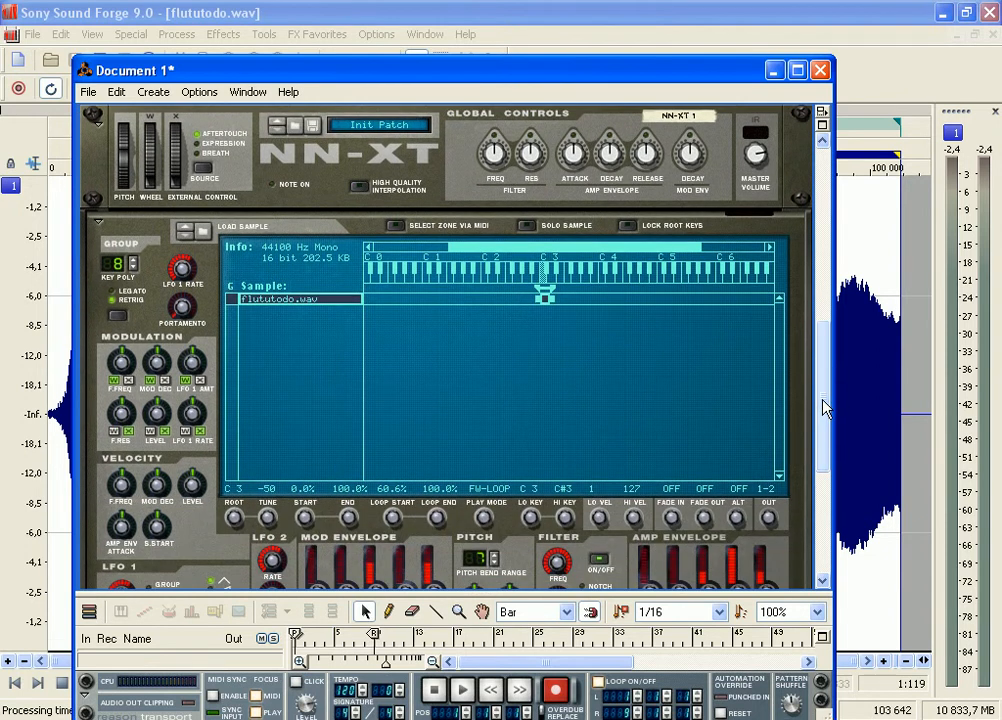